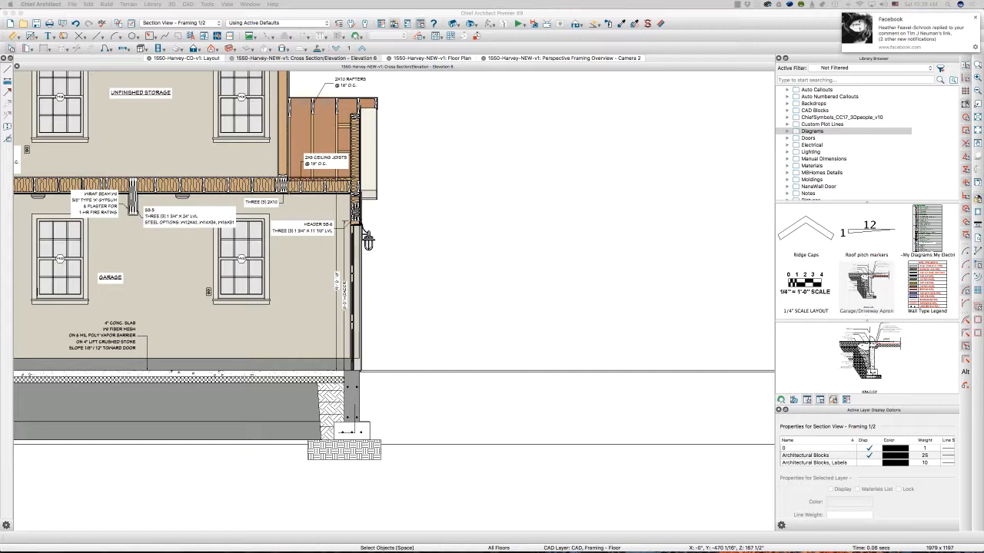
Place the Garage/Driveway Apron library block in the blank area beside the garage section, using the 1/2" Scale Annotations set
{"action": "left_click", "coordinate": [974, 17]}
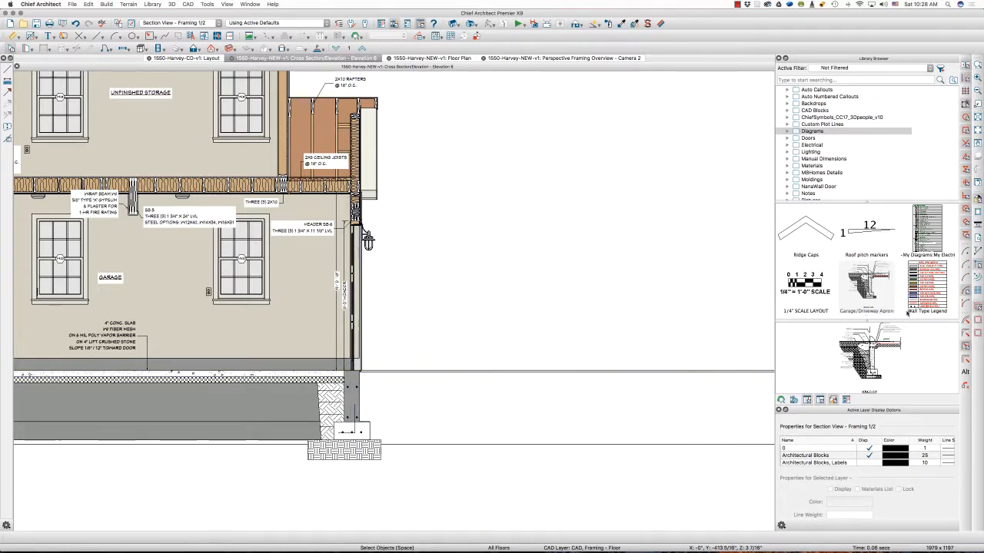
{"action": "left_click", "coordinate": [869, 286]}
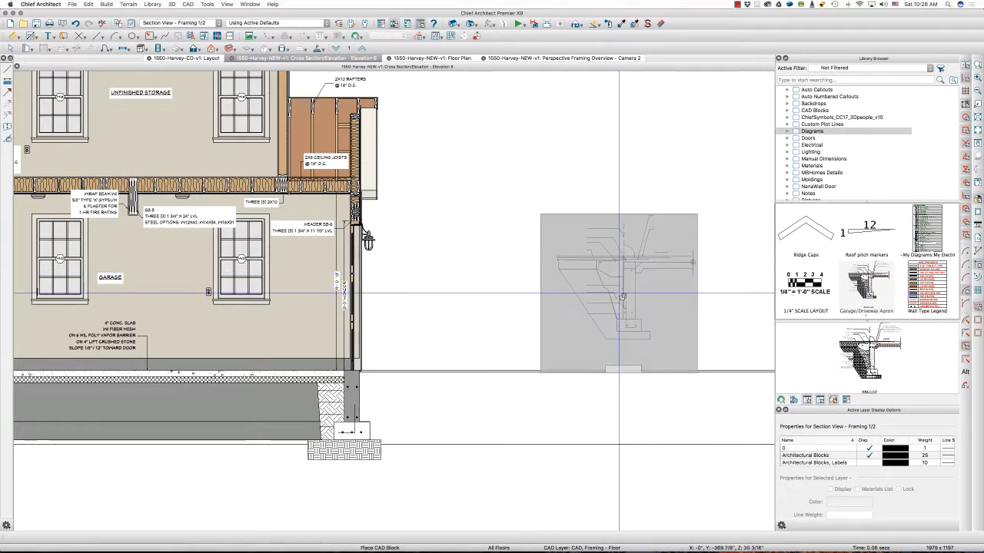
{"action": "left_click", "coordinate": [552, 283]}
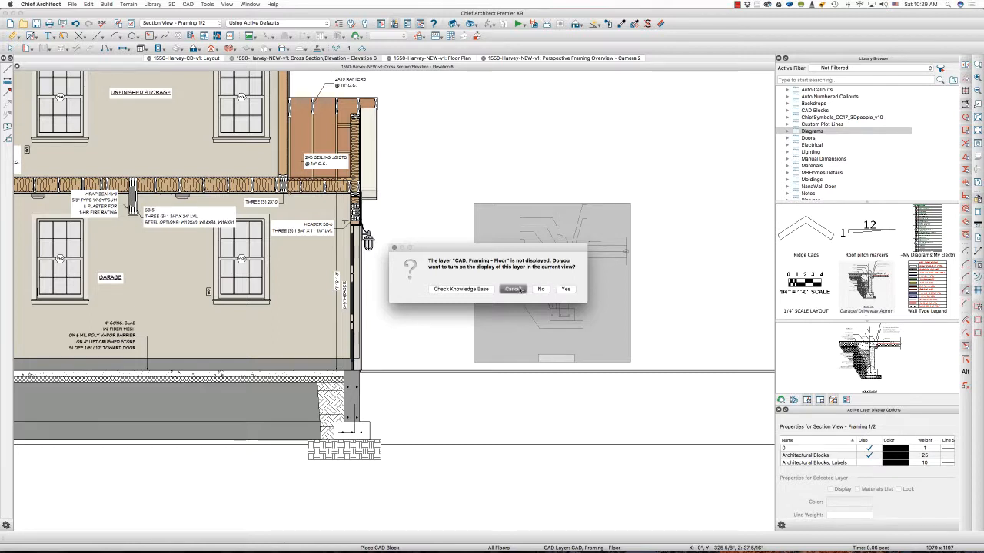
{"action": "left_click", "coordinate": [519, 289]}
{"action": "left_click", "coordinate": [282, 23]}
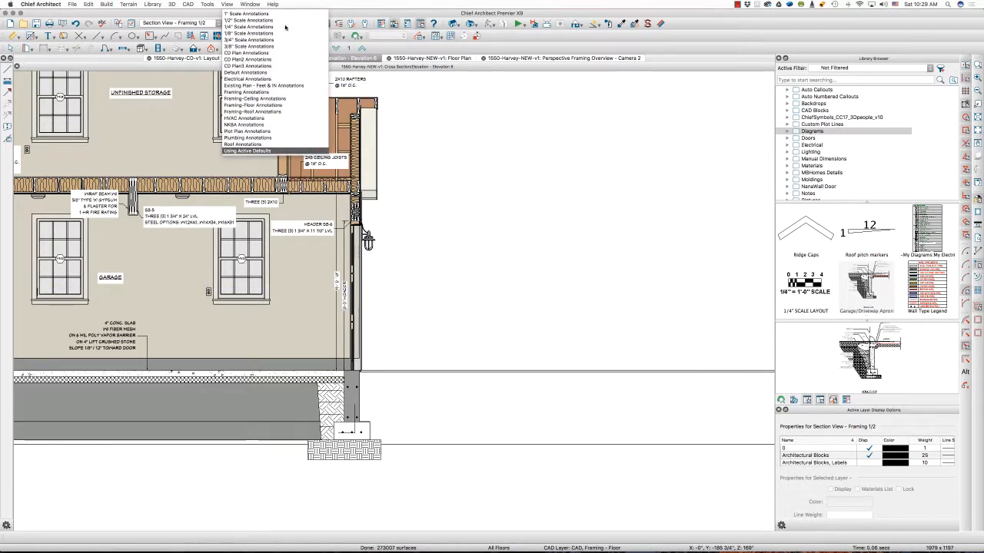
{"action": "left_click", "coordinate": [277, 20]}
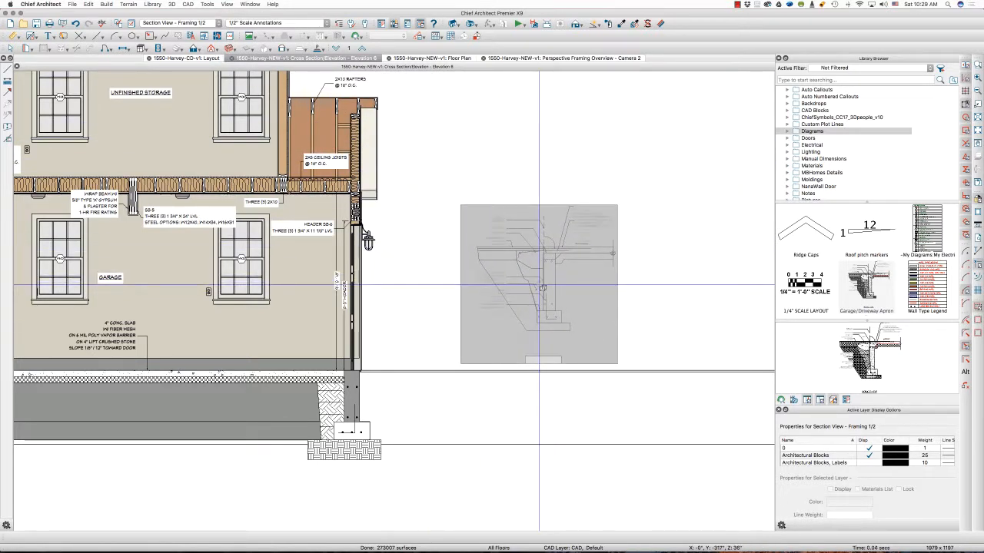
{"action": "left_click", "coordinate": [542, 288]}
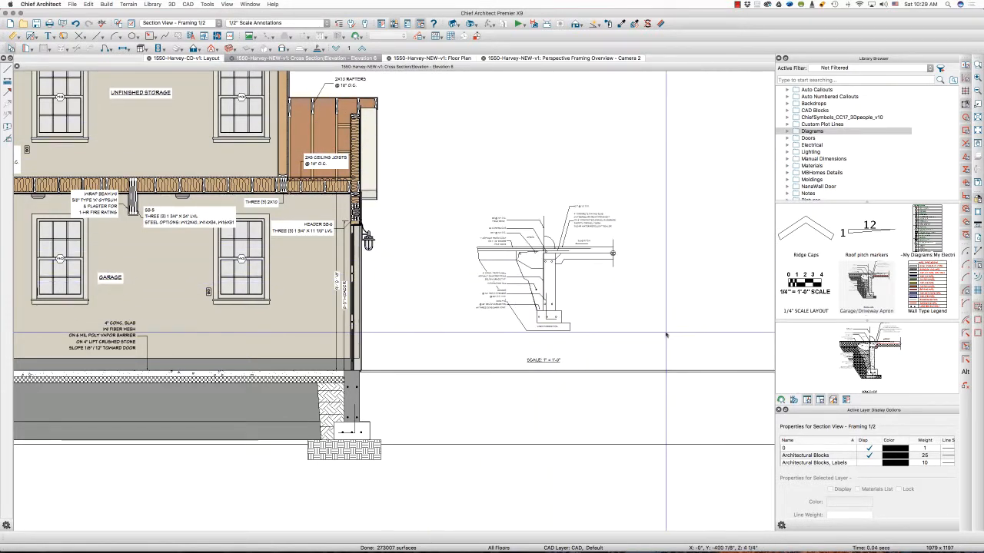
Set the line and fill style of the placed apron detail block to By Object
{"action": "scroll", "coordinate": [661, 334], "scroll_direction": "up", "scroll_amount": 5}
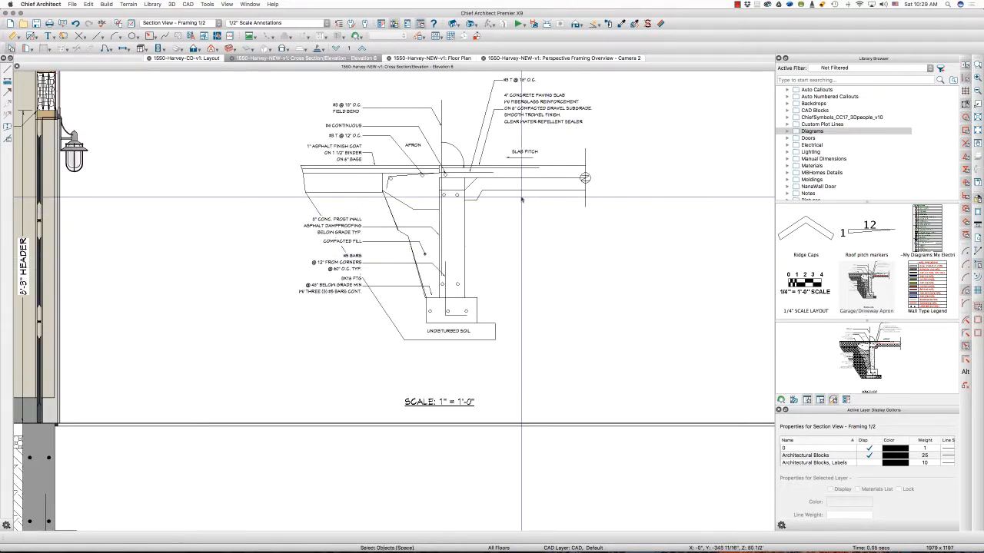
{"action": "scroll", "coordinate": [503, 165], "scroll_direction": "up", "scroll_amount": 2}
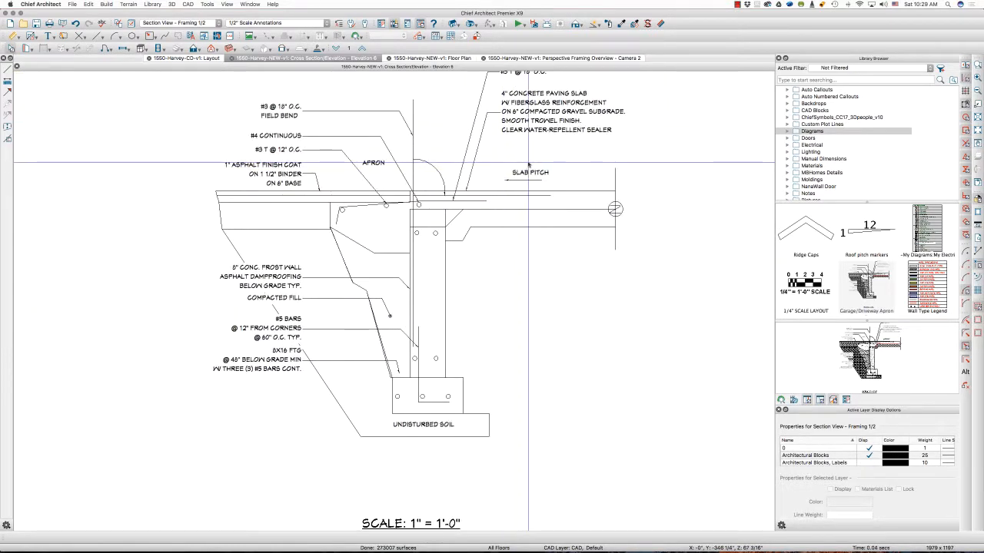
{"action": "scroll", "coordinate": [528, 163], "scroll_direction": "down", "scroll_amount": 2}
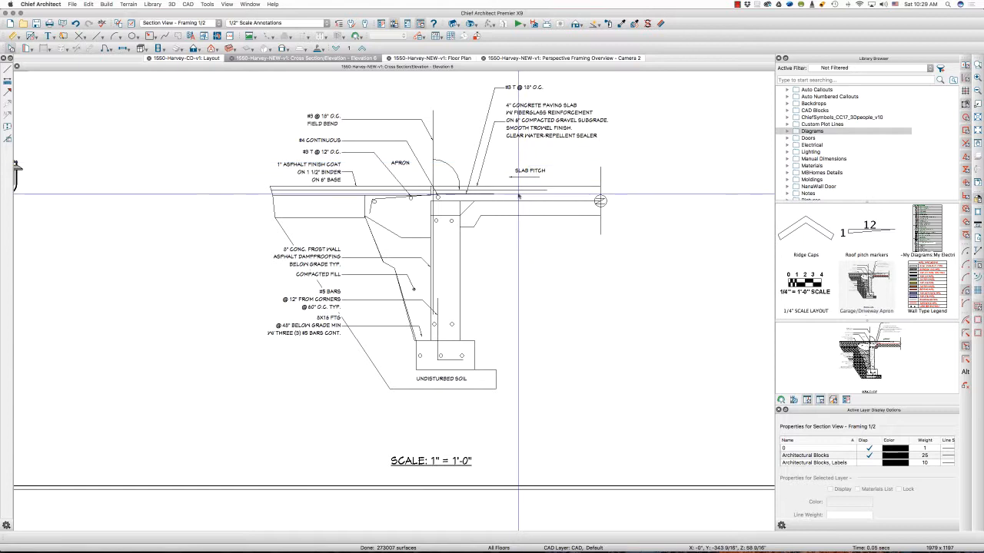
{"action": "left_click", "coordinate": [518, 195]}
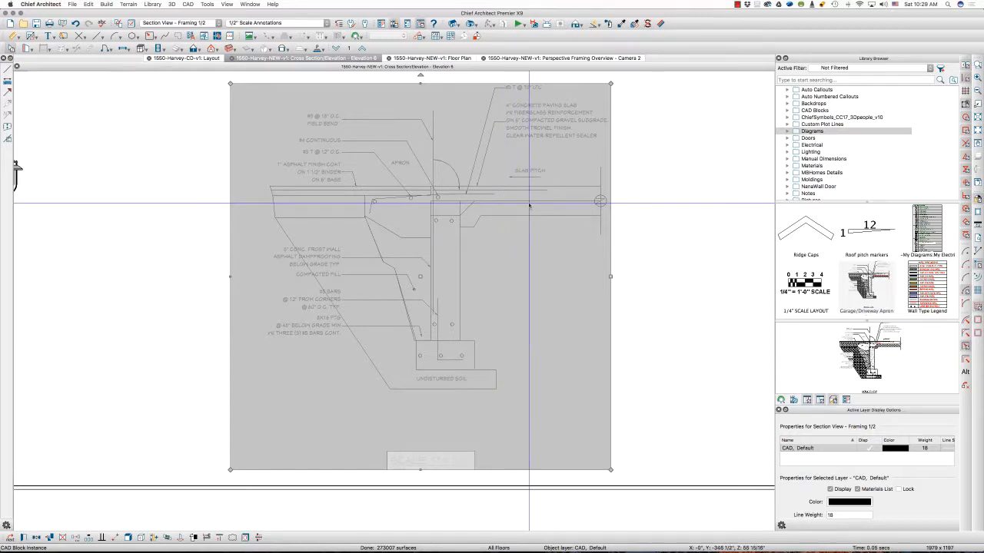
{"action": "double_click", "coordinate": [529, 205]}
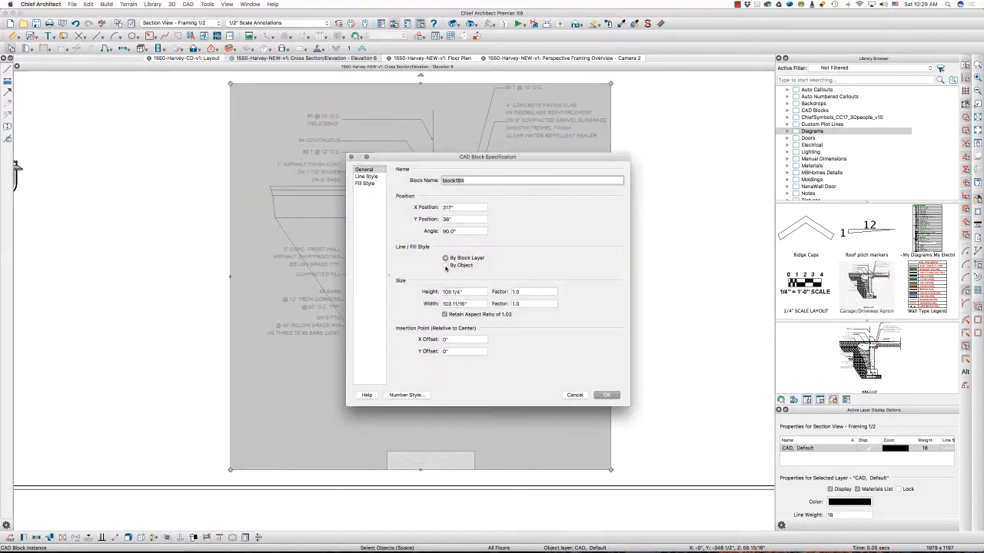
{"action": "left_click", "coordinate": [605, 396]}
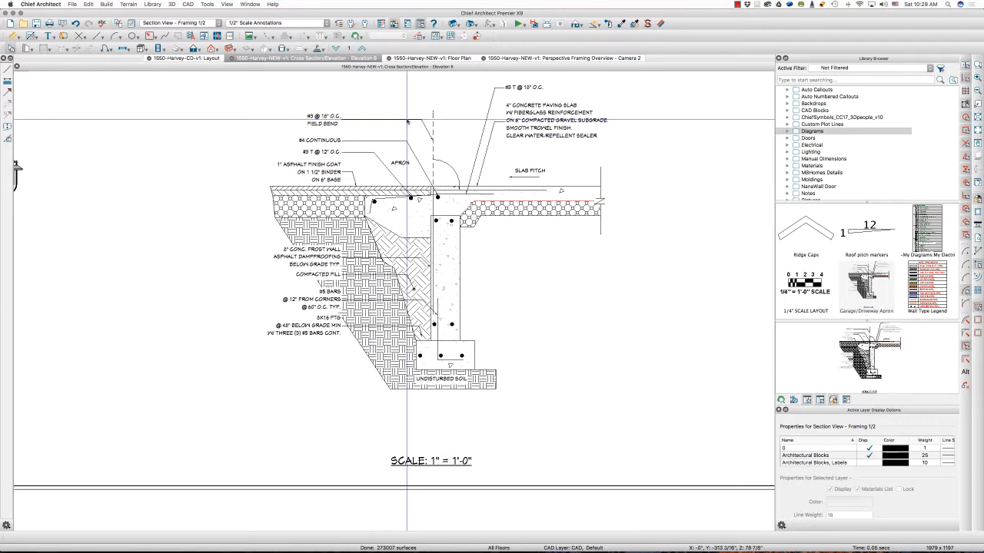
Reflect the apron detail block about its own vertical centerline so the slab side faces the garage
{"action": "scroll", "coordinate": [407, 121], "scroll_direction": "up", "scroll_amount": 2}
{"action": "scroll", "coordinate": [521, 122], "scroll_direction": "down", "scroll_amount": 4}
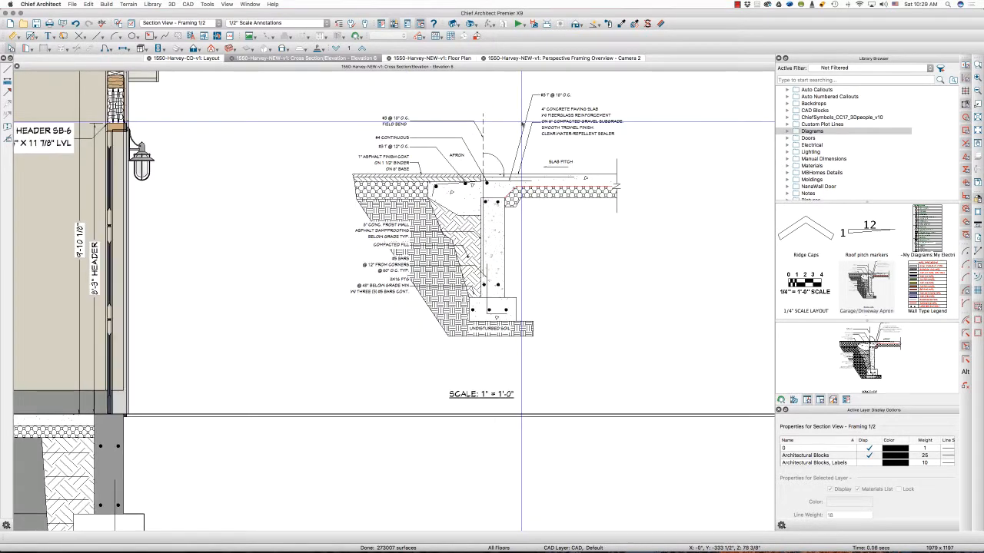
{"action": "scroll", "coordinate": [521, 122], "scroll_direction": "down", "scroll_amount": 2}
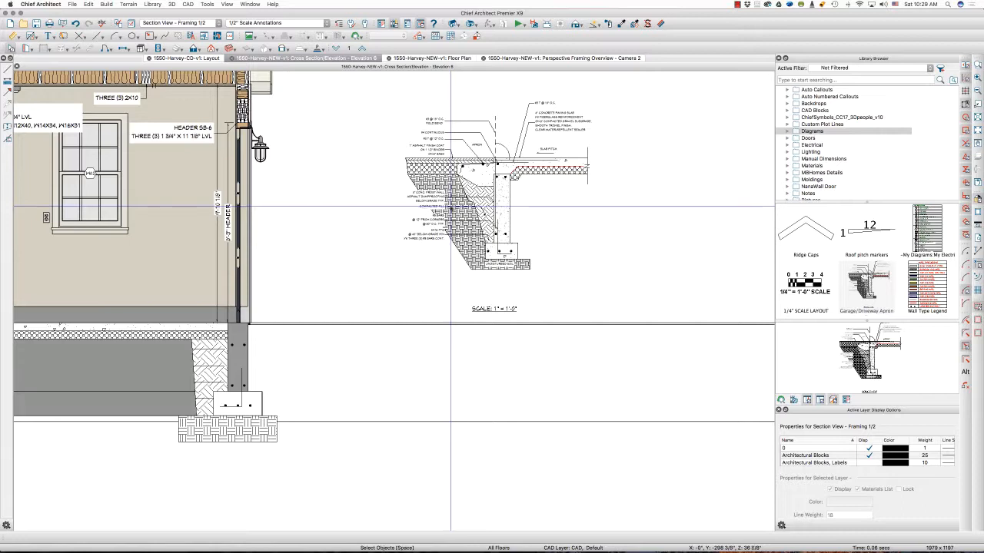
{"action": "left_click", "coordinate": [453, 201]}
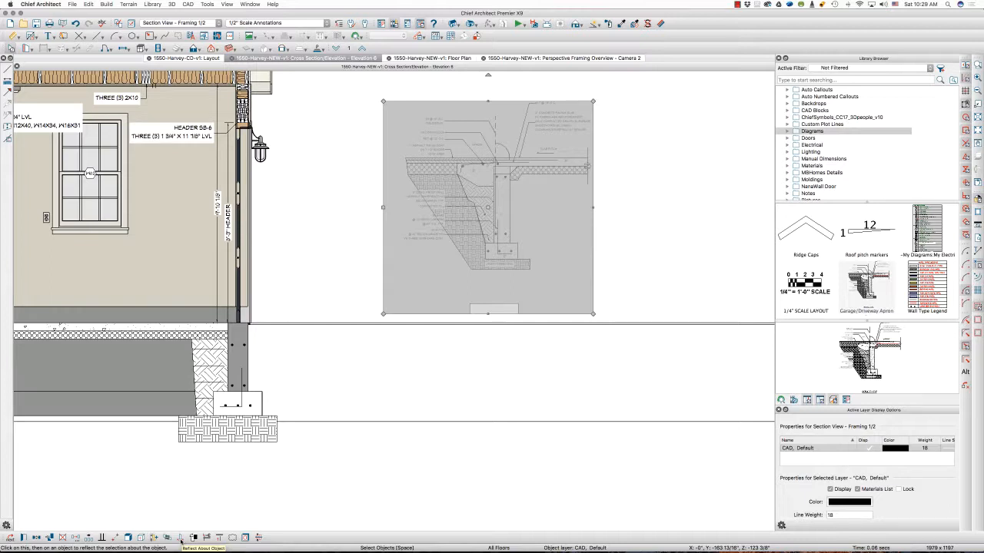
{"action": "left_click", "coordinate": [180, 540]}
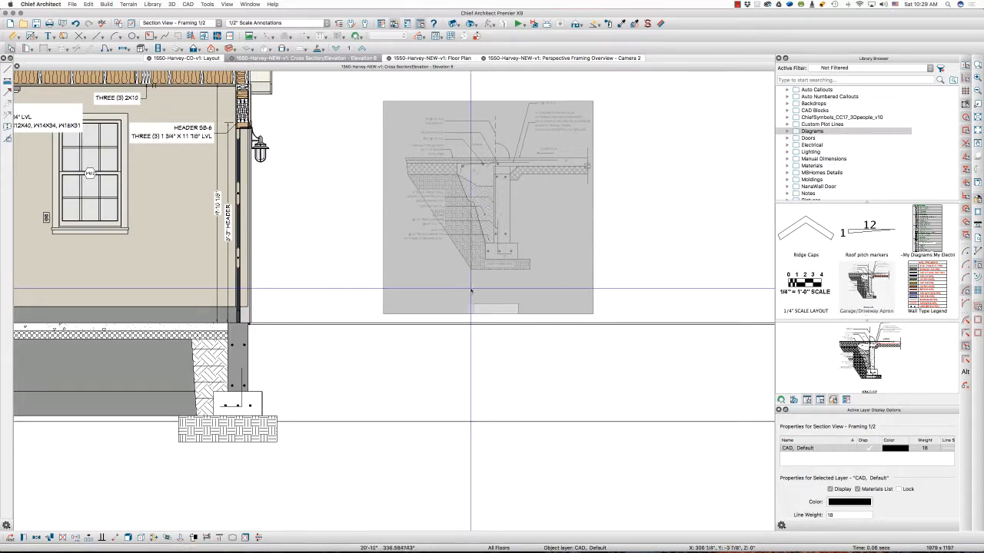
{"action": "left_click", "coordinate": [485, 235]}
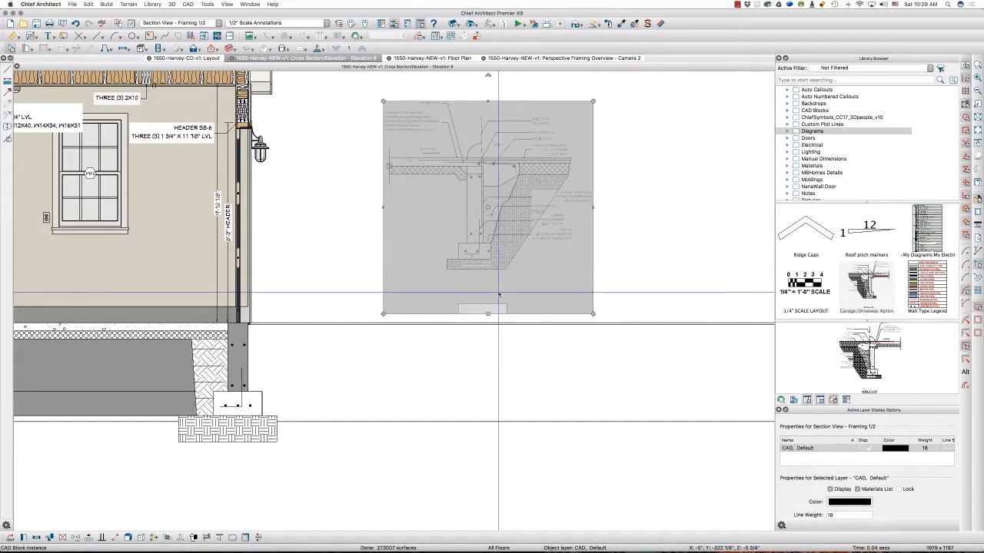
{"action": "left_click", "coordinate": [607, 287]}
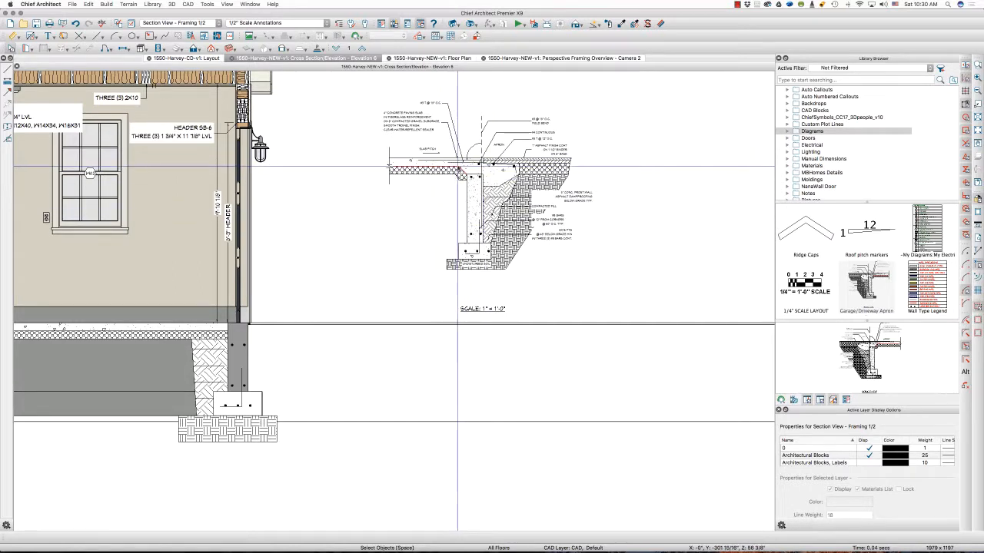
Move the mirrored apron block horizontally farther away from the building section to free space beside the garage wall
{"action": "left_click", "coordinate": [483, 177]}
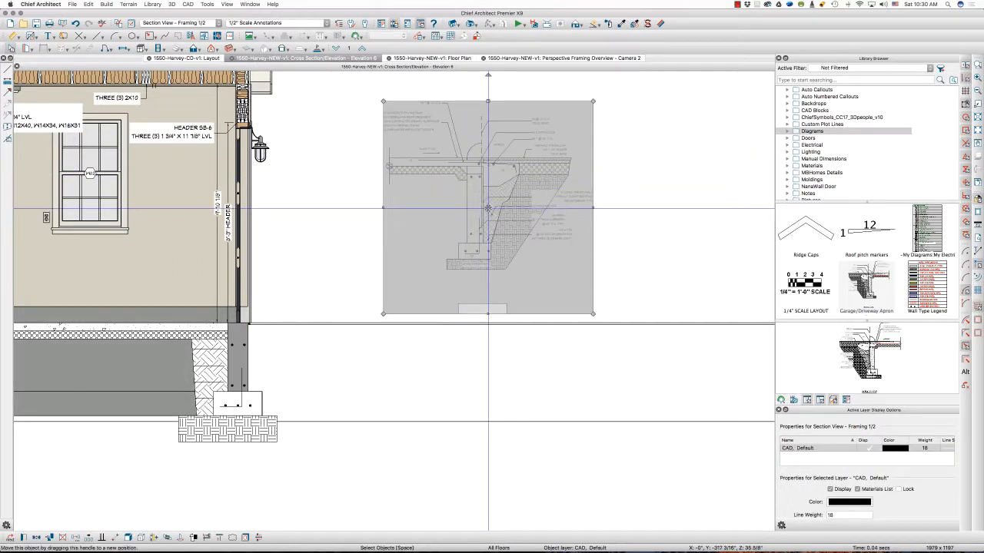
{"action": "left_click_drag", "start_coordinate": [489, 214], "coordinate": [606, 202]}
{"action": "key", "text": "Escape"}
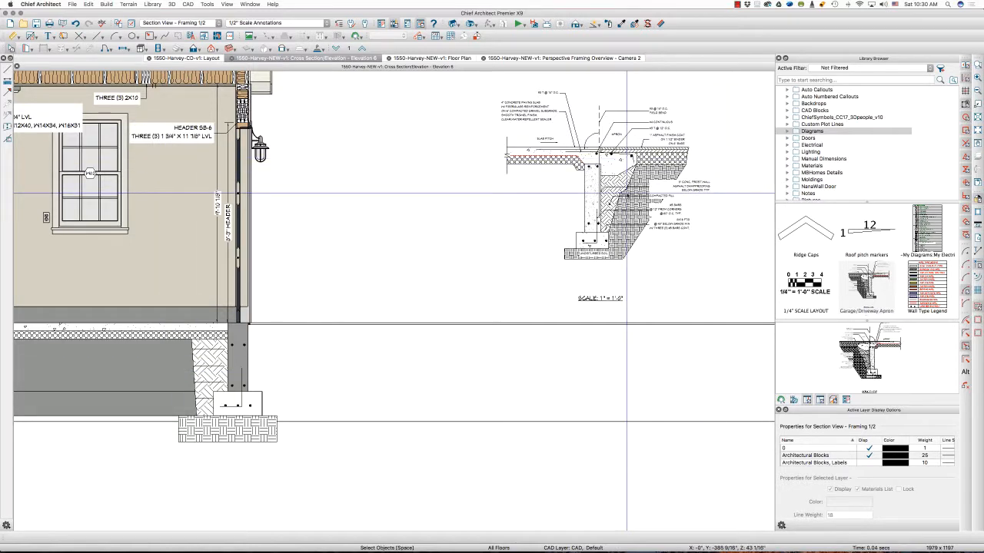
{"action": "left_click", "coordinate": [617, 192]}
{"action": "left_click_drag", "start_coordinate": [608, 195], "coordinate": [728, 196]}
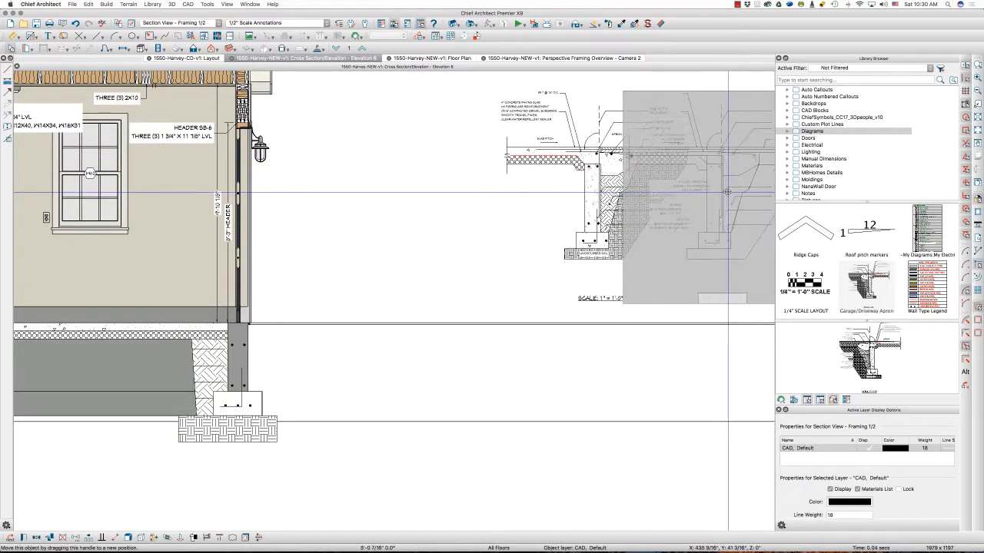
Copy the mirrored apron block into the empty space between the garage wall and the original block
{"action": "key", "text": "c"}
{"action": "left_click", "coordinate": [49, 538]}
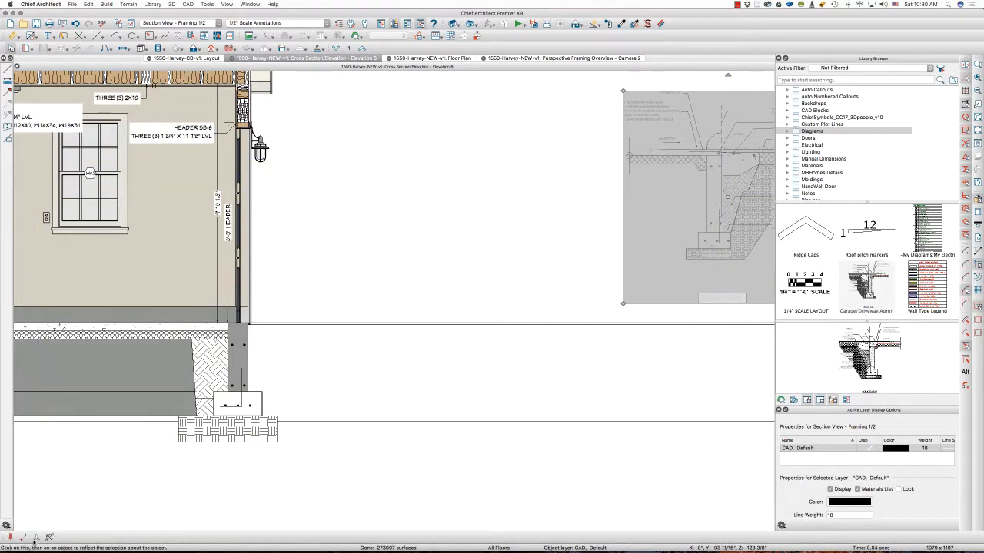
{"action": "left_click", "coordinate": [441, 190]}
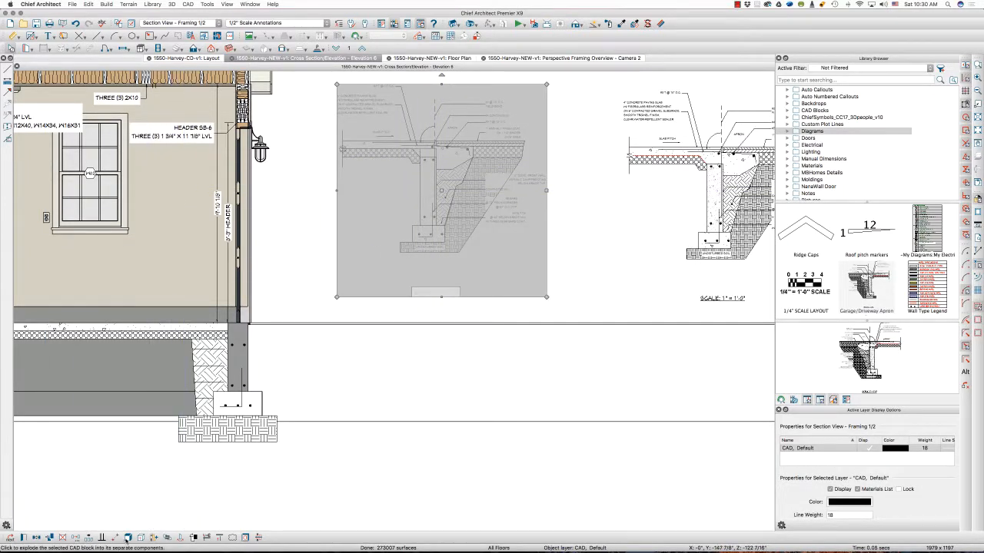
Explode the copied apron block and delete its text notes, keeping the SCALE: 1" = 1'-0" label
{"action": "left_click", "coordinate": [232, 537]}
{"action": "key", "text": "Escape"}
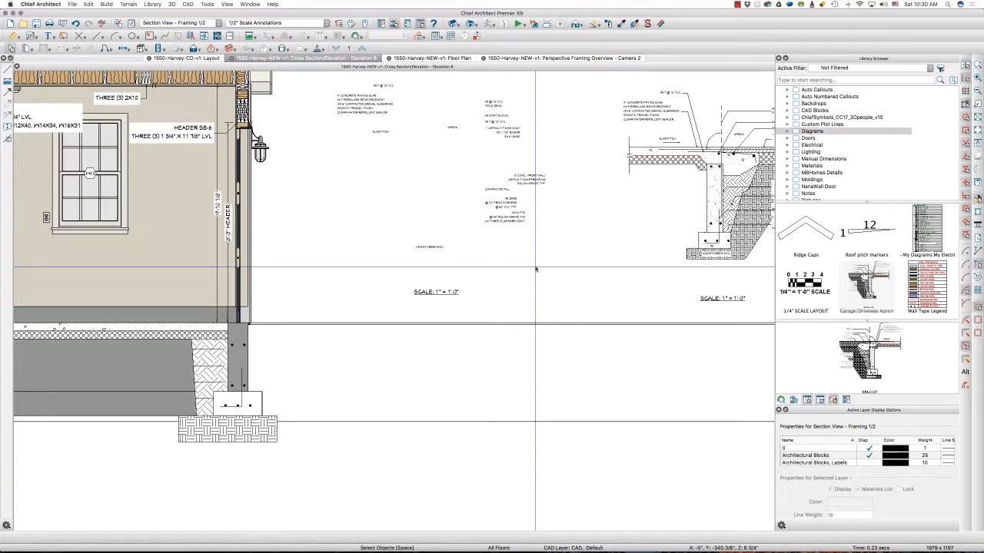
{"action": "mouse_move", "coordinate": [536, 269]}
{"action": "left_mouse_down"}
{"action": "mouse_move", "coordinate": [374, 132]}
{"action": "mouse_move", "coordinate": [340, 81]}
{"action": "left_mouse_up"}
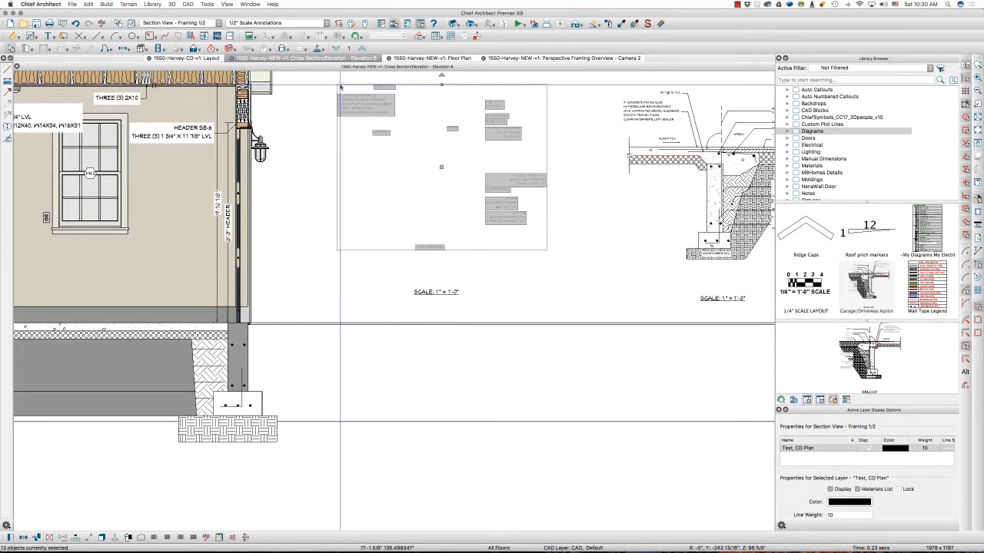
{"action": "key", "text": "Delete"}
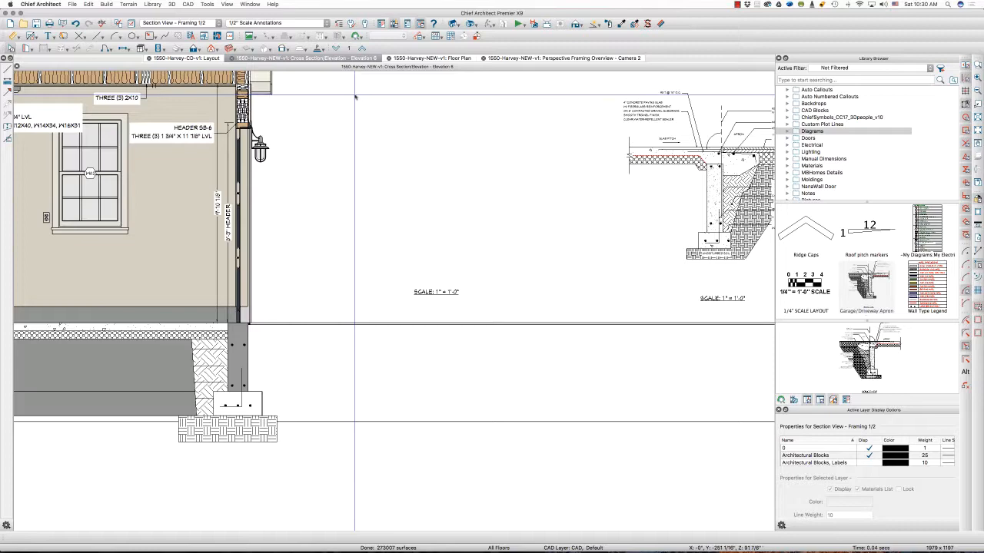
Turn on the display of the "CAD, CD Plan" layer in the Section View - Framing 1/2 layer set
{"action": "left_click", "coordinate": [130, 24]}
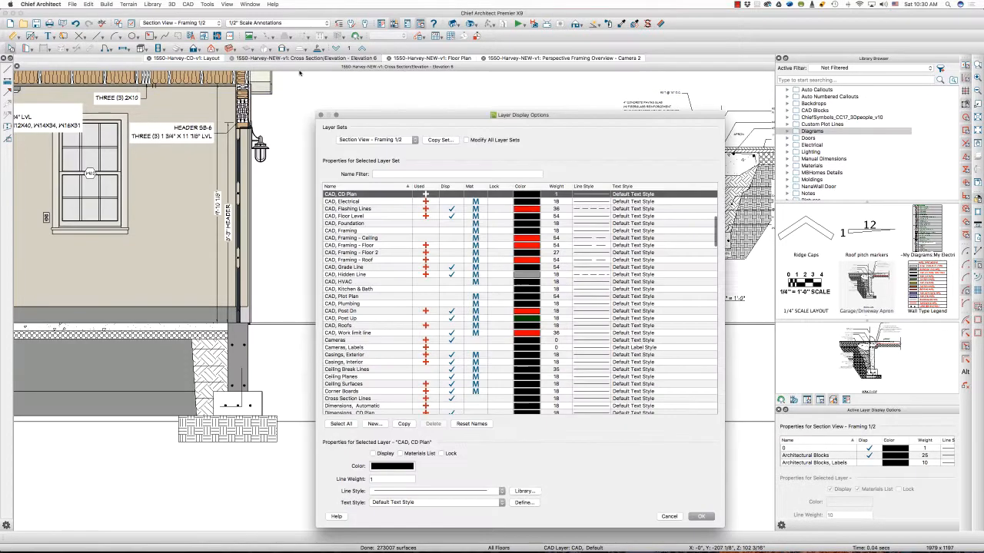
{"action": "scroll", "coordinate": [363, 223], "scroll_direction": "up", "scroll_amount": 3}
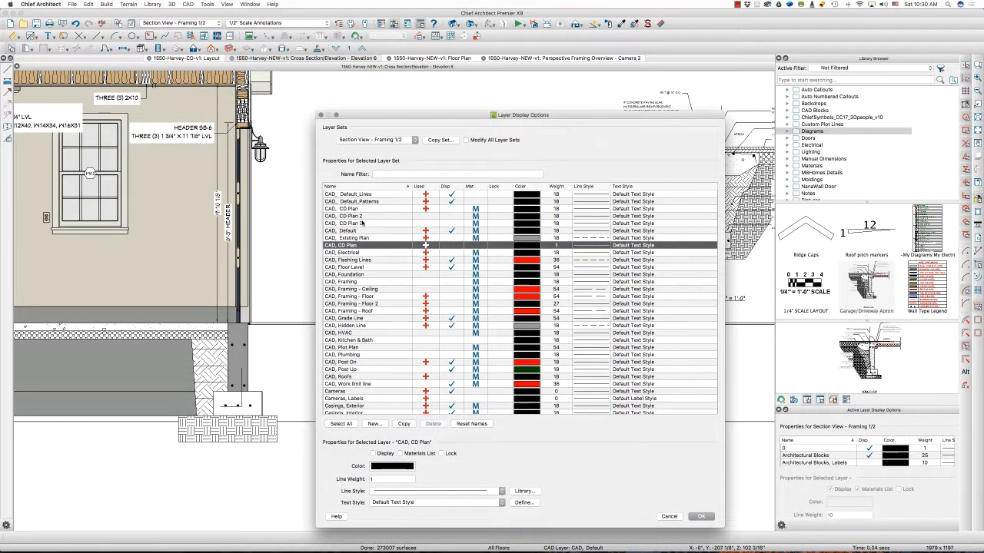
{"action": "scroll", "coordinate": [369, 223], "scroll_direction": "up", "scroll_amount": 1}
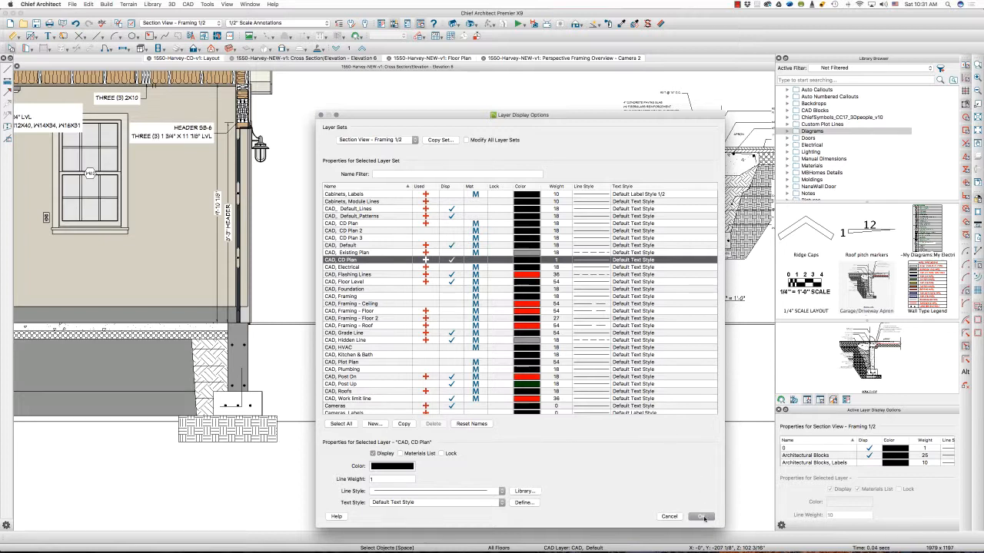
{"action": "left_click", "coordinate": [702, 516]}
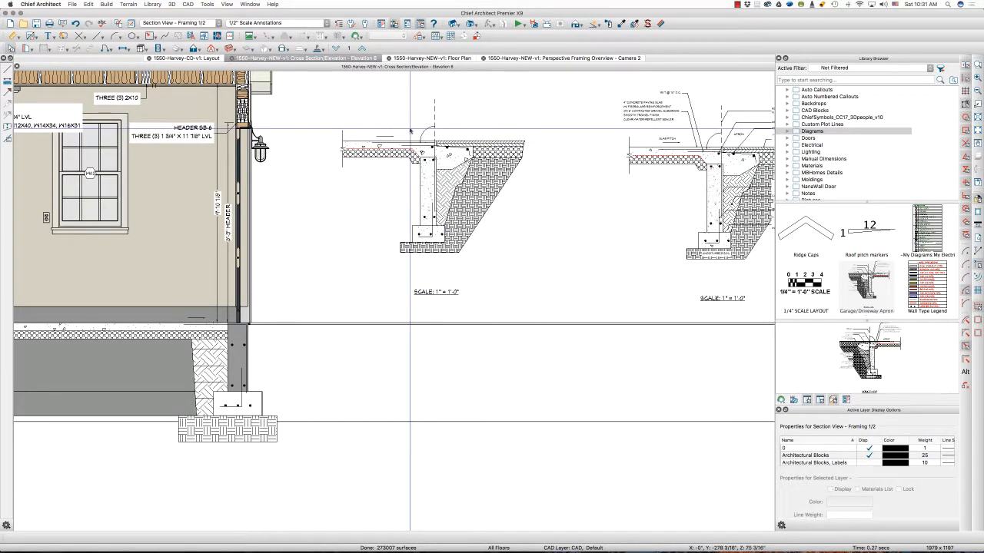
Delete the vertical dashed line and arc above the wall and the break line at the slab's end in the exploded detail
{"action": "scroll", "coordinate": [398, 99], "scroll_direction": "up", "scroll_amount": 3}
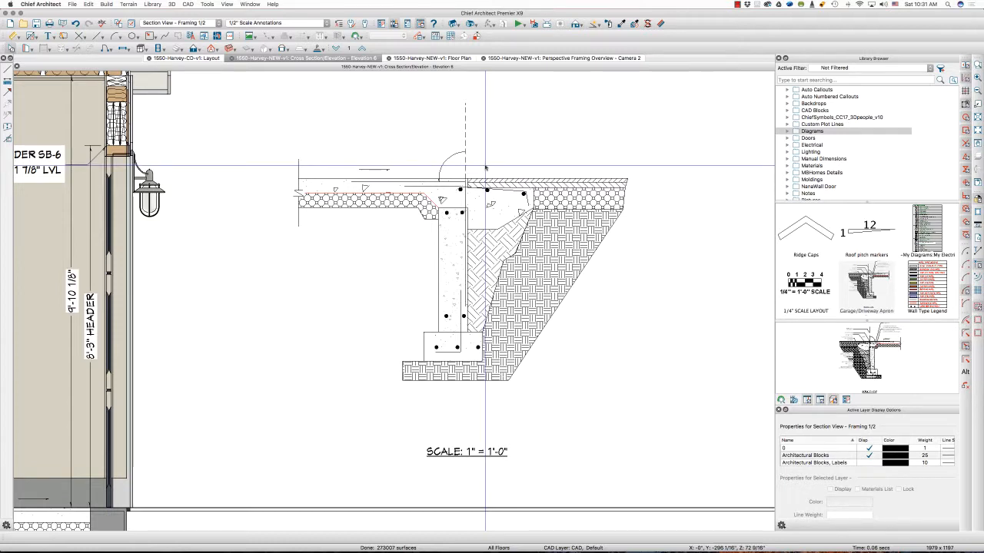
{"action": "left_click", "coordinate": [438, 113]}
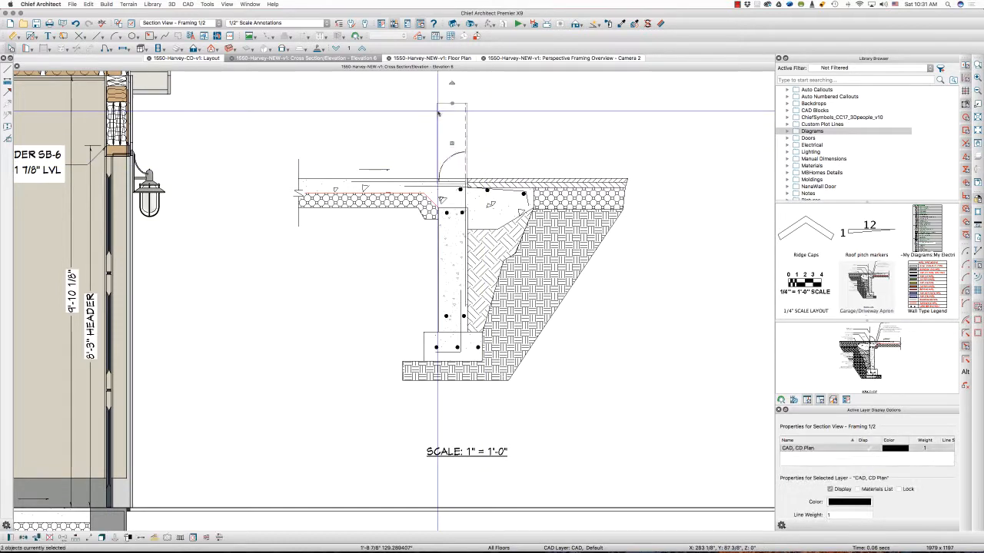
{"action": "key", "text": "Delete"}
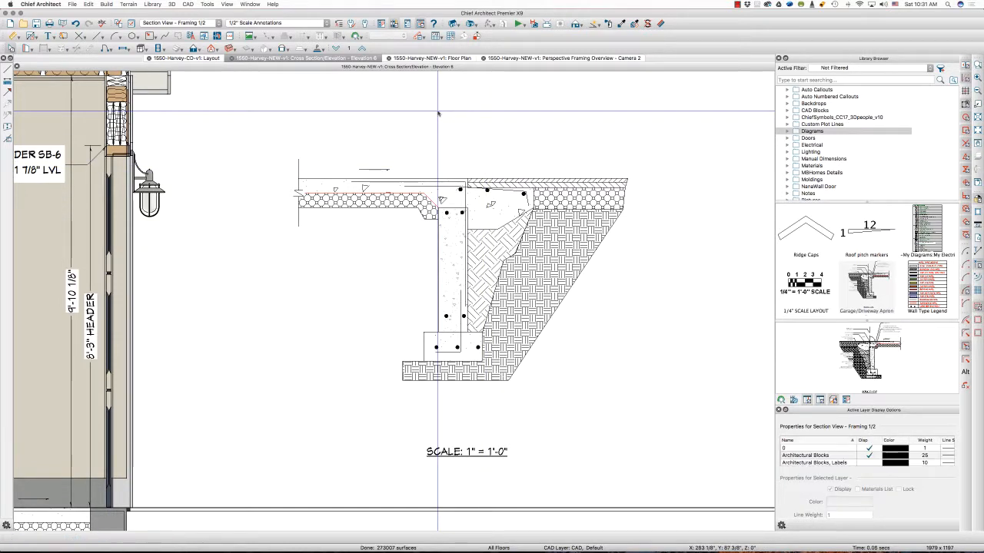
{"action": "left_click", "coordinate": [298, 165]}
{"action": "key", "text": "Delete"}
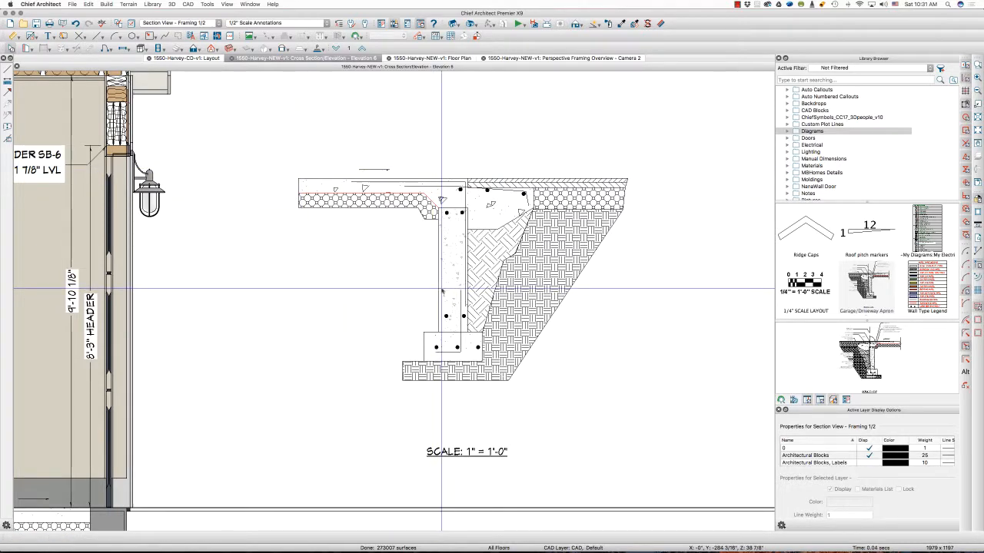
Delete the foundation wall polyline and the rebar shown inside it from the exploded apron detail
{"action": "left_click", "coordinate": [441, 289]}
{"action": "scroll", "coordinate": [577, 149], "scroll_direction": "down", "scroll_amount": 2}
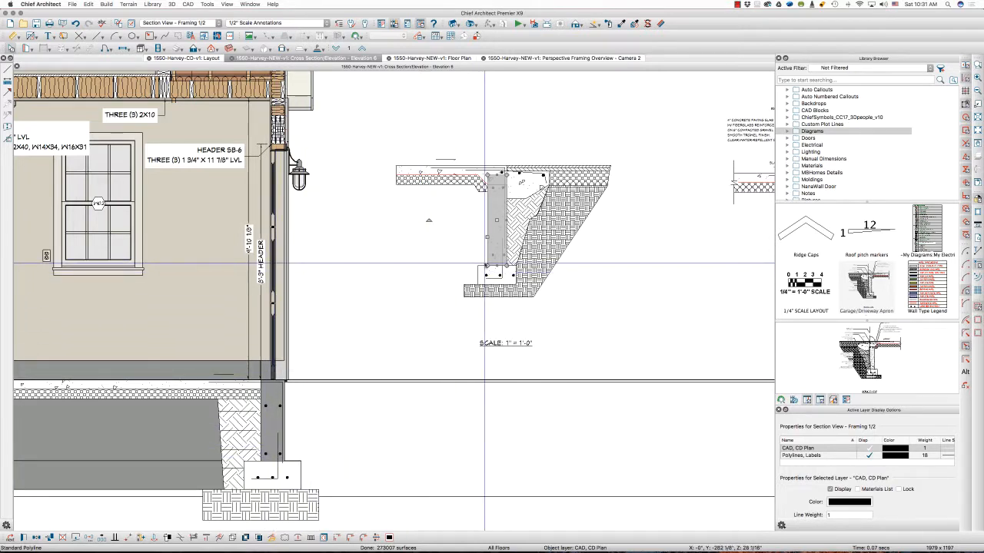
{"action": "key", "text": "Delete"}
{"action": "scroll", "coordinate": [486, 258], "scroll_direction": "up", "scroll_amount": 1}
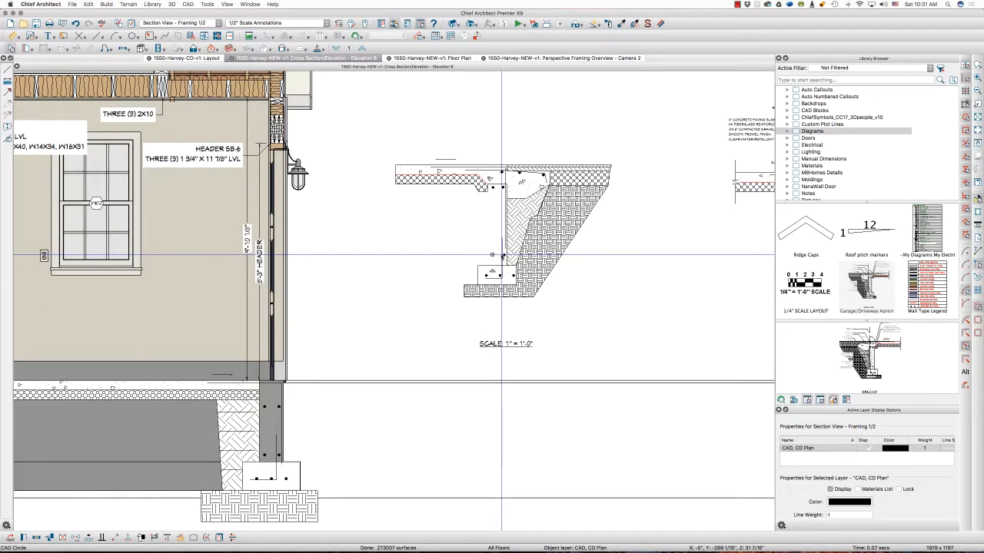
{"action": "left_click_drag", "start_coordinate": [505, 259], "coordinate": [486, 242]}
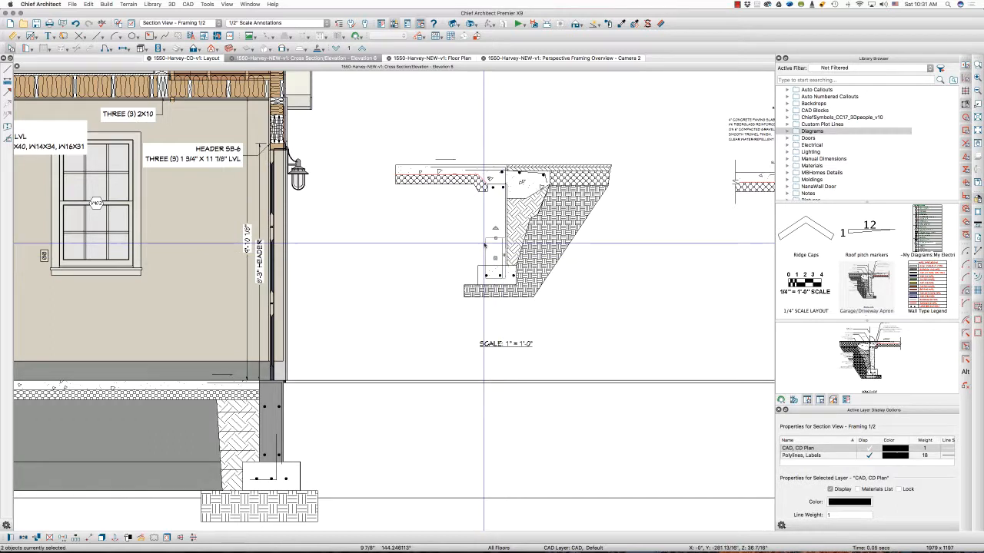
{"action": "key", "text": "Delete"}
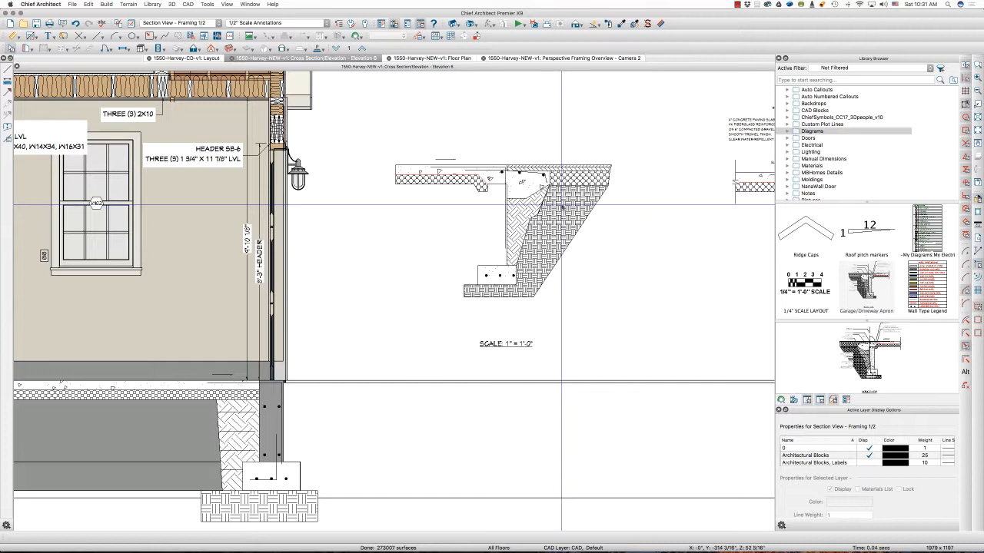
Move the detail's concrete footing polyline onto the garage wall footing in the section and resize it to fill that outline
{"action": "left_click", "coordinate": [480, 269]}
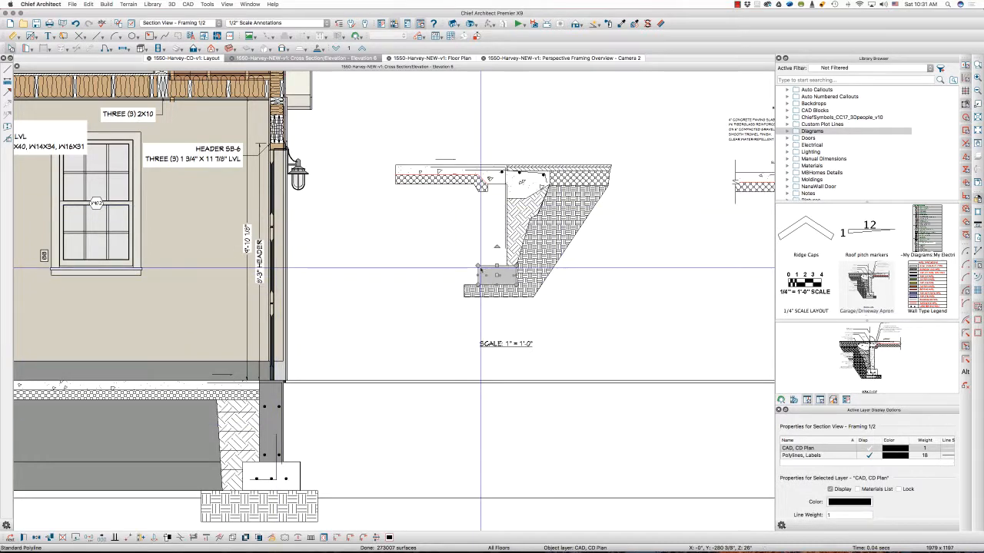
{"action": "left_click", "coordinate": [244, 462]}
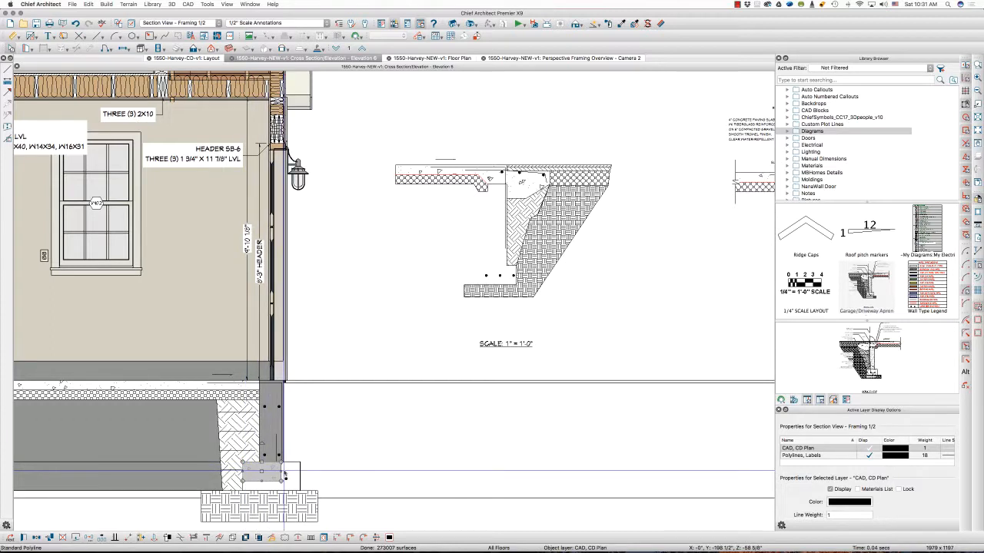
{"action": "left_click_drag", "start_coordinate": [282, 470], "coordinate": [292, 481]}
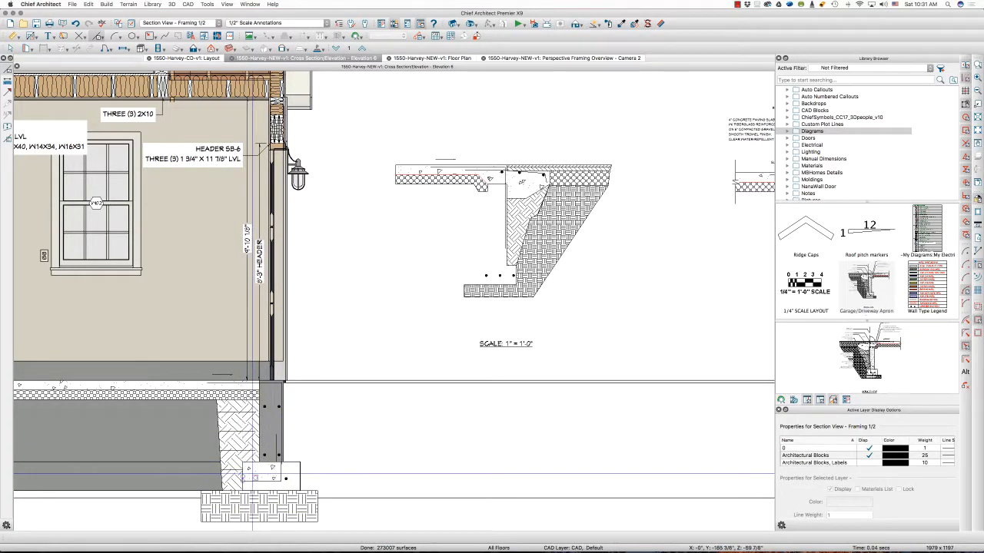
{"action": "left_click_drag", "start_coordinate": [242, 472], "coordinate": [309, 485]}
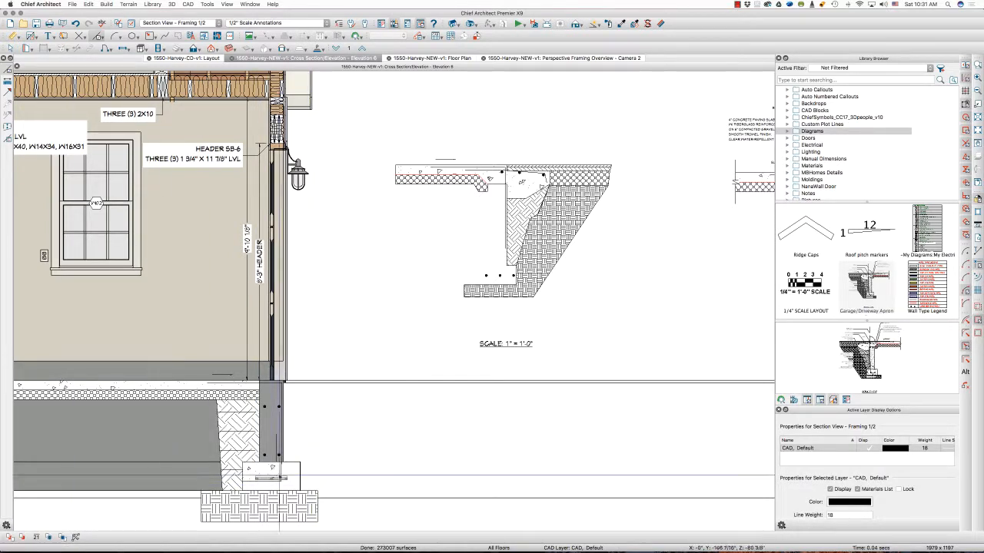
{"action": "left_click", "coordinate": [281, 470]}
{"action": "left_click", "coordinate": [281, 471]}
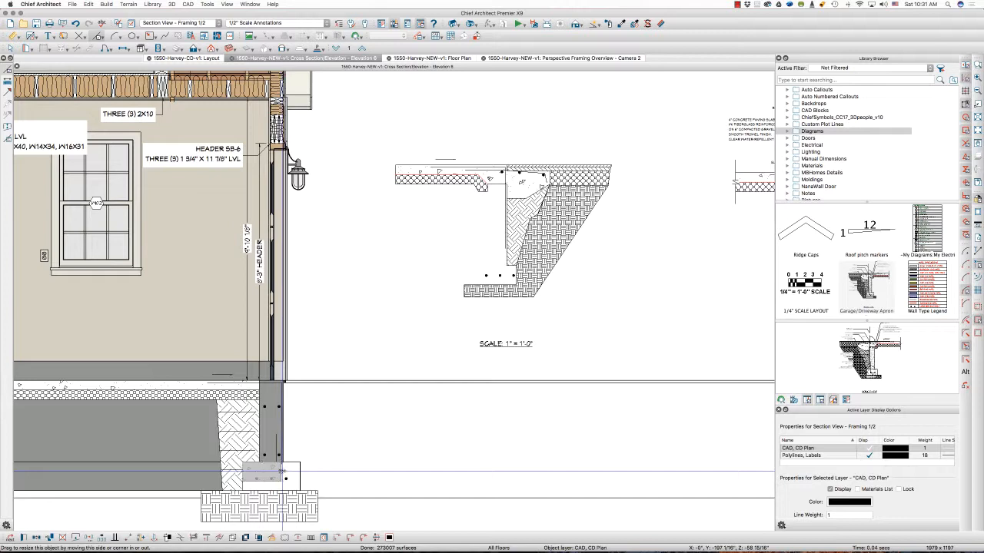
{"action": "left_click_drag", "start_coordinate": [298, 471], "coordinate": [274, 491]}
Delete the three leftover footing rebar dots from the exploded apron detail
{"action": "left_click", "coordinate": [501, 282]}
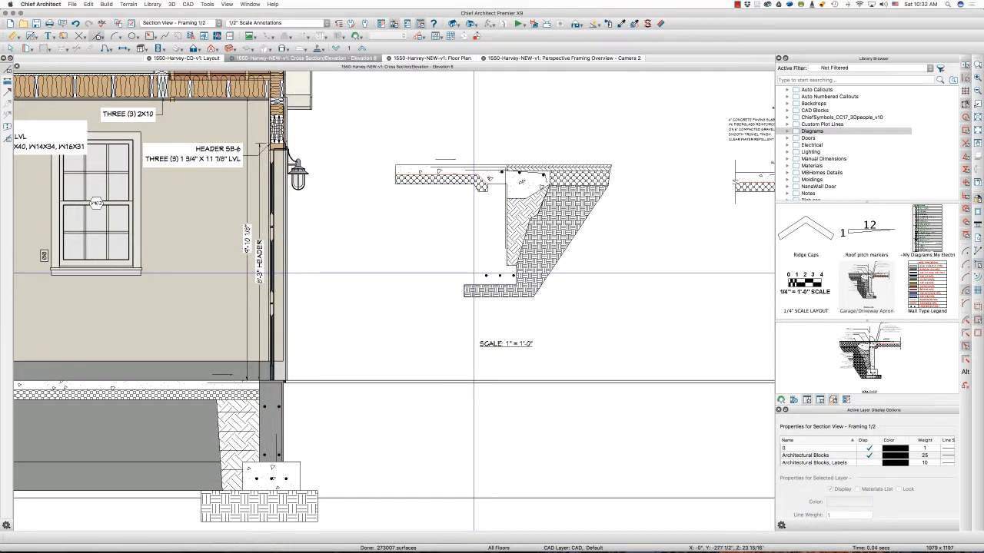
{"action": "left_click_drag", "start_coordinate": [472, 273], "coordinate": [522, 278]}
{"action": "key", "text": "Delete"}
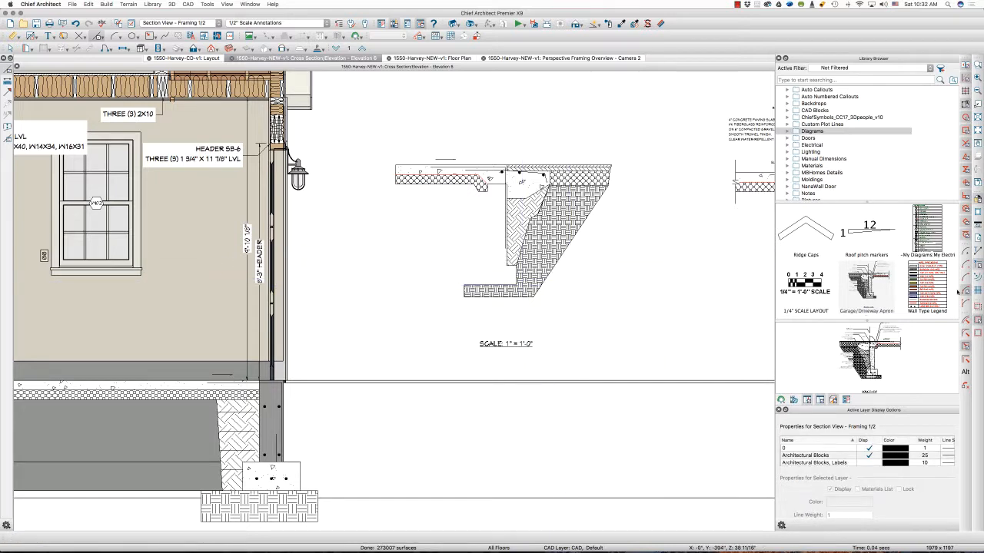
{"action": "left_click_drag", "start_coordinate": [645, 301], "coordinate": [414, 126]}
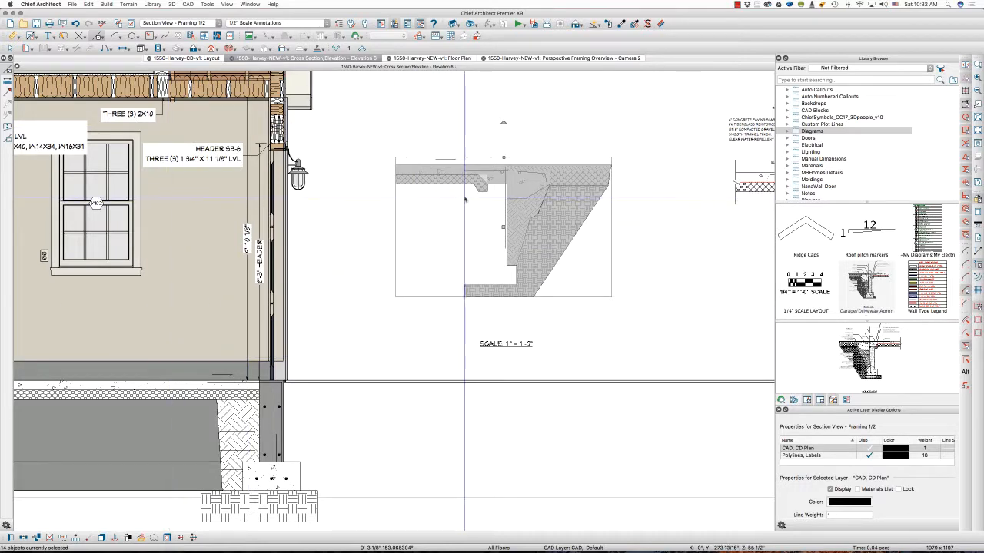
{"action": "scroll", "coordinate": [455, 208], "scroll_direction": "up", "scroll_amount": 2}
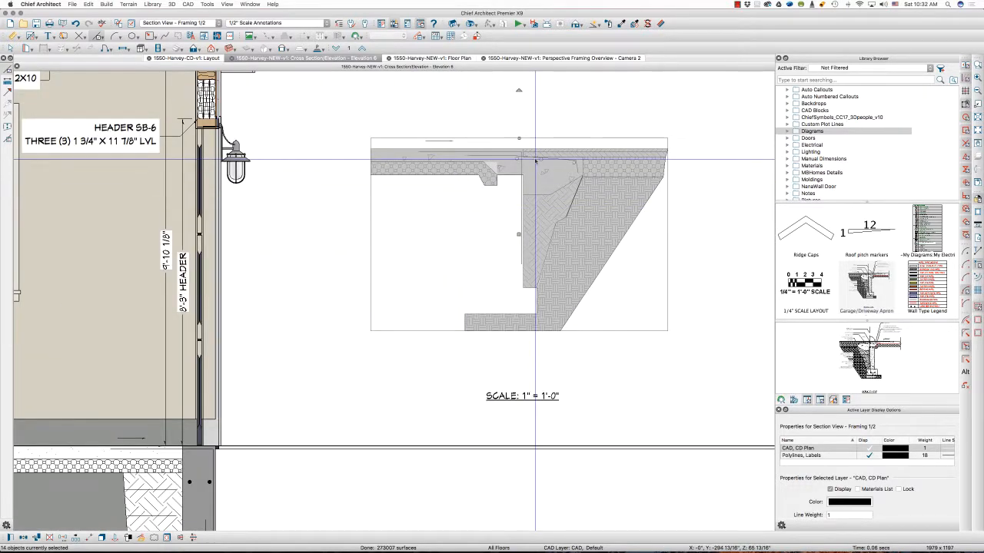
{"action": "scroll", "coordinate": [515, 157], "scroll_direction": "up", "scroll_amount": 1}
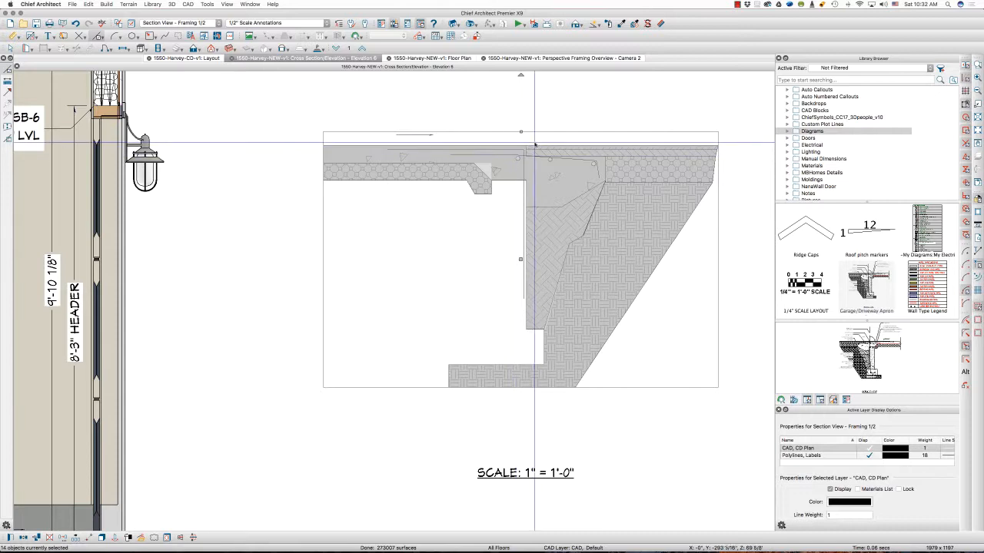
{"action": "scroll", "coordinate": [533, 186], "scroll_direction": "down", "scroll_amount": 2}
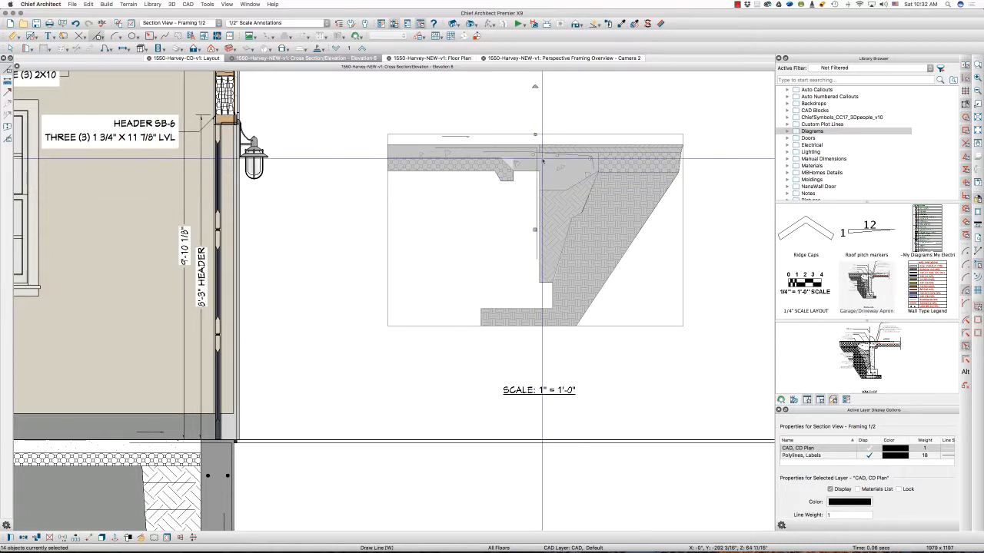
{"action": "scroll", "coordinate": [536, 151], "scroll_direction": "up", "scroll_amount": 1}
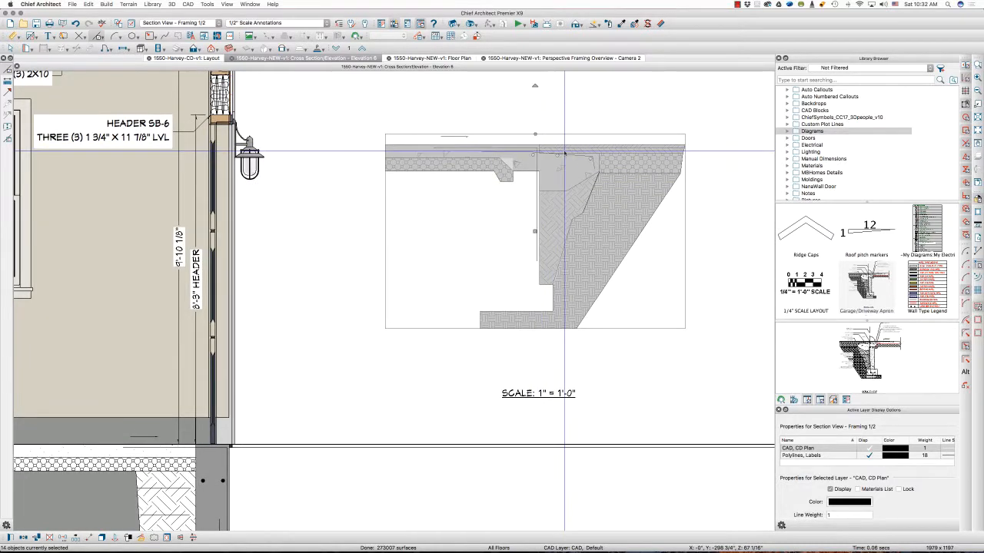
{"action": "key", "text": "Escape"}
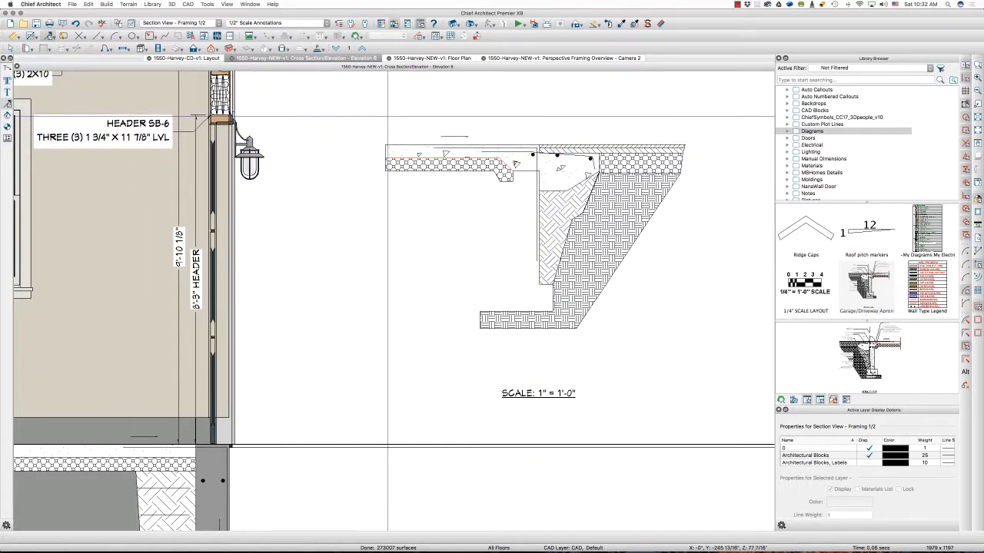
Mark the matching reference corners of the apron detail and the garage wall with temporary arrows, and remove the arrows
{"action": "left_click_drag", "start_coordinate": [552, 113], "coordinate": [541, 145]}
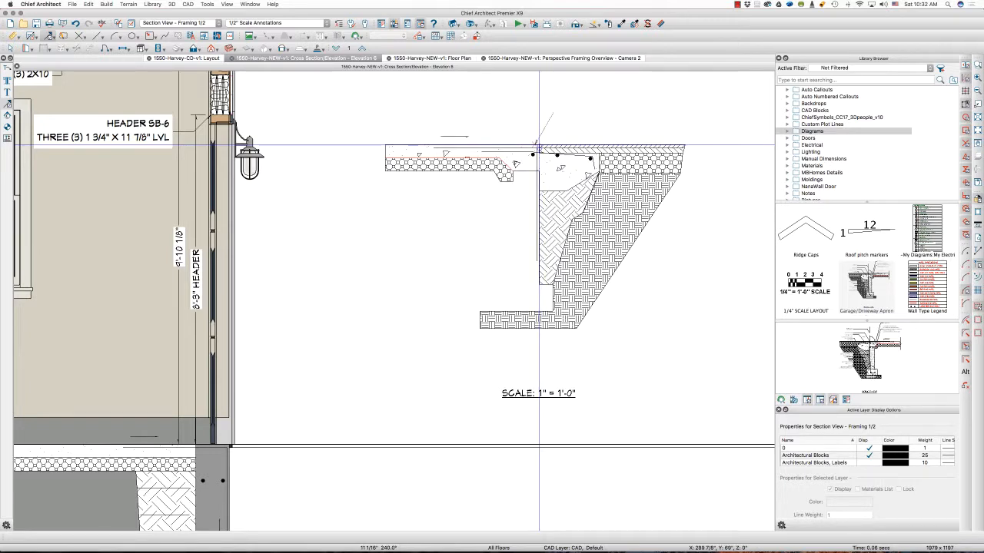
{"action": "left_click_drag", "start_coordinate": [537, 145], "coordinate": [539, 143]}
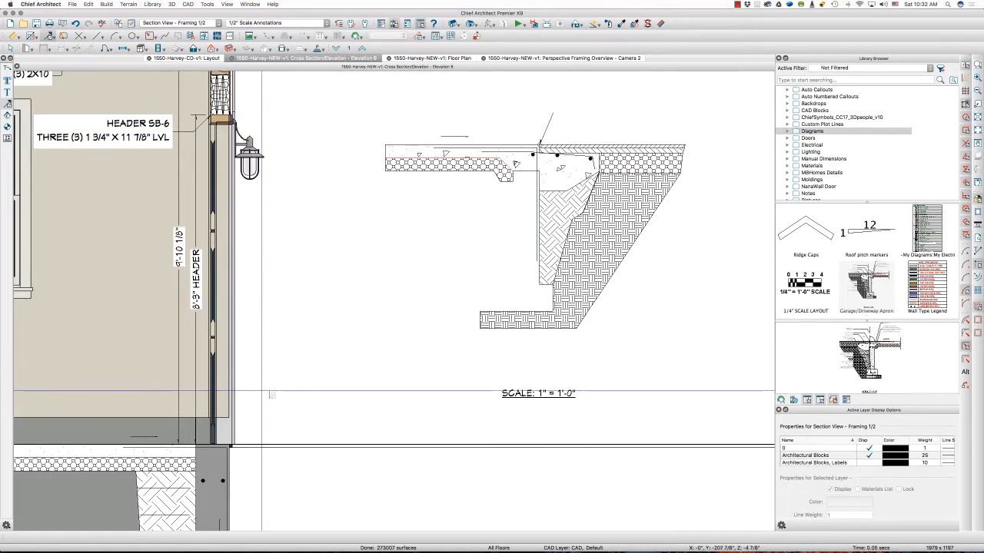
{"action": "left_click_drag", "start_coordinate": [261, 391], "coordinate": [231, 445]}
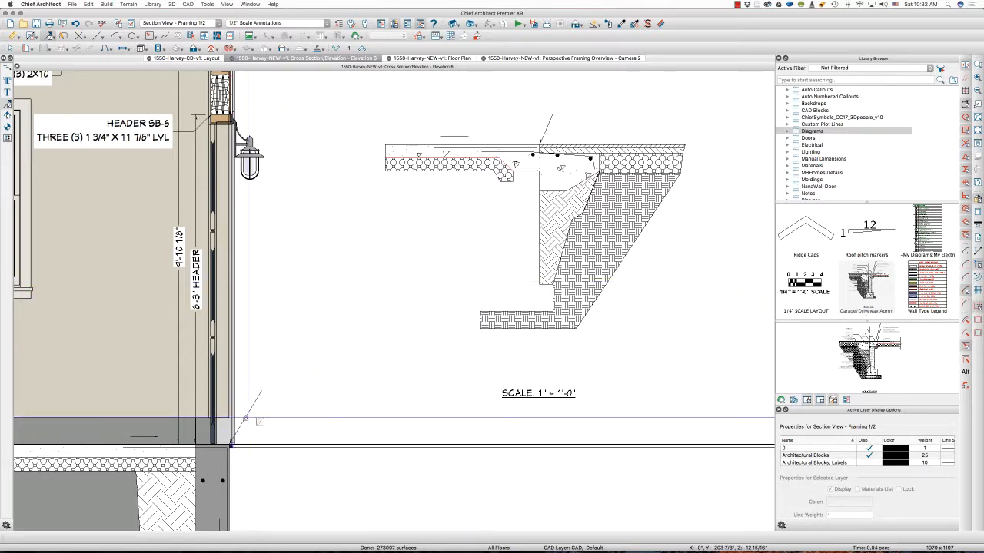
{"action": "left_click", "coordinate": [247, 418]}
{"action": "key", "text": "Delete"}
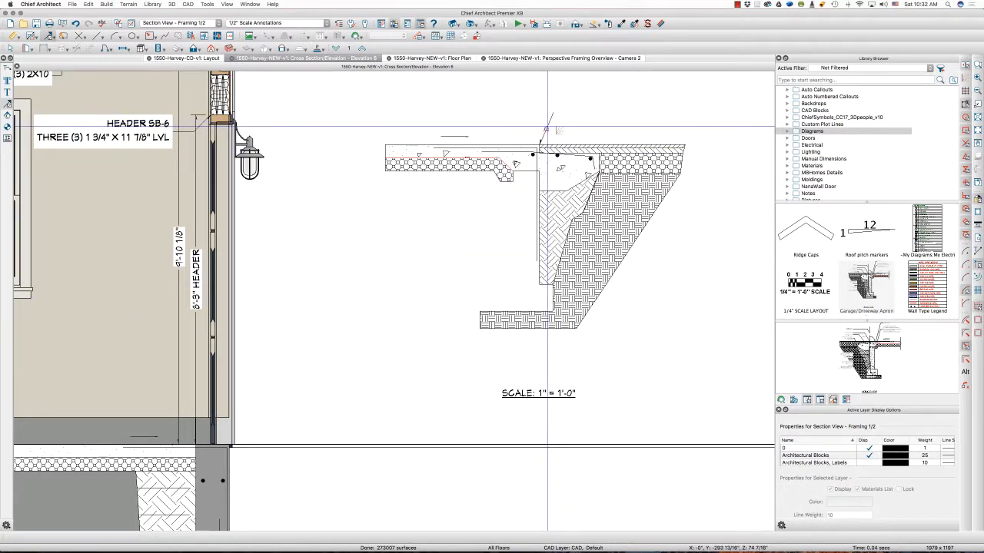
Move the remaining apron detail objects point to point, placing the apron's upper wall corner on the garage foundation's outer top corner
{"action": "key", "text": "l"}
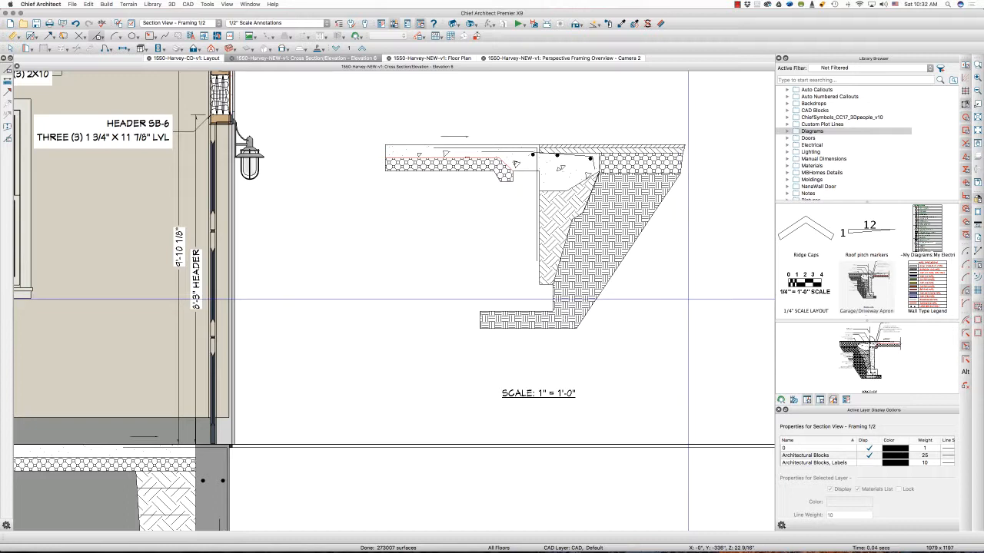
{"action": "left_click_drag", "start_coordinate": [689, 300], "coordinate": [387, 117]}
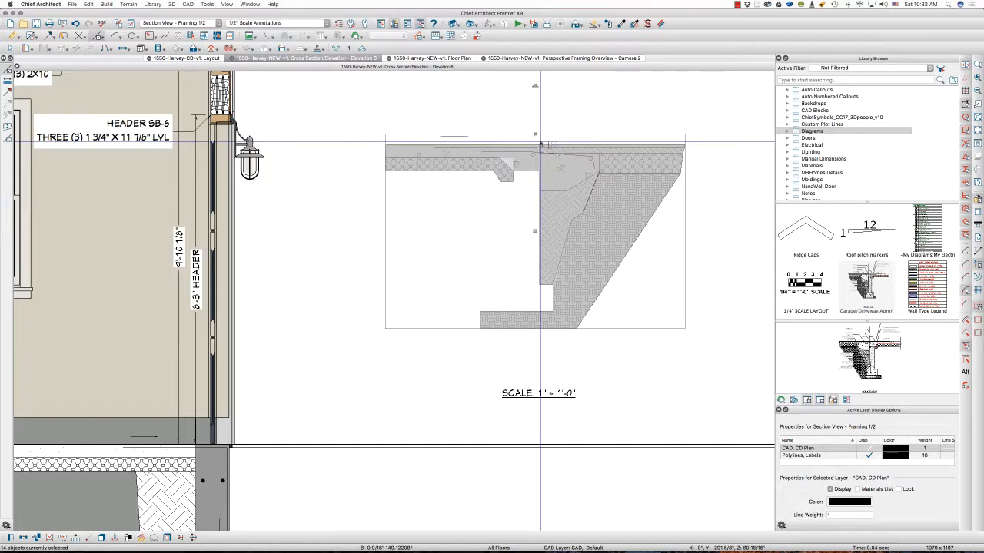
{"action": "key", "text": "m"}
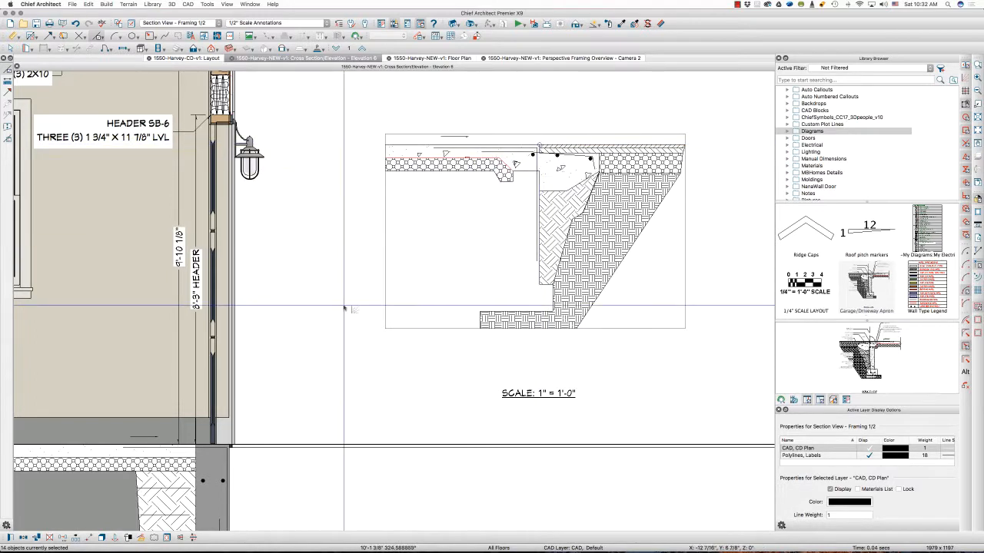
{"action": "left_click", "coordinate": [230, 446]}
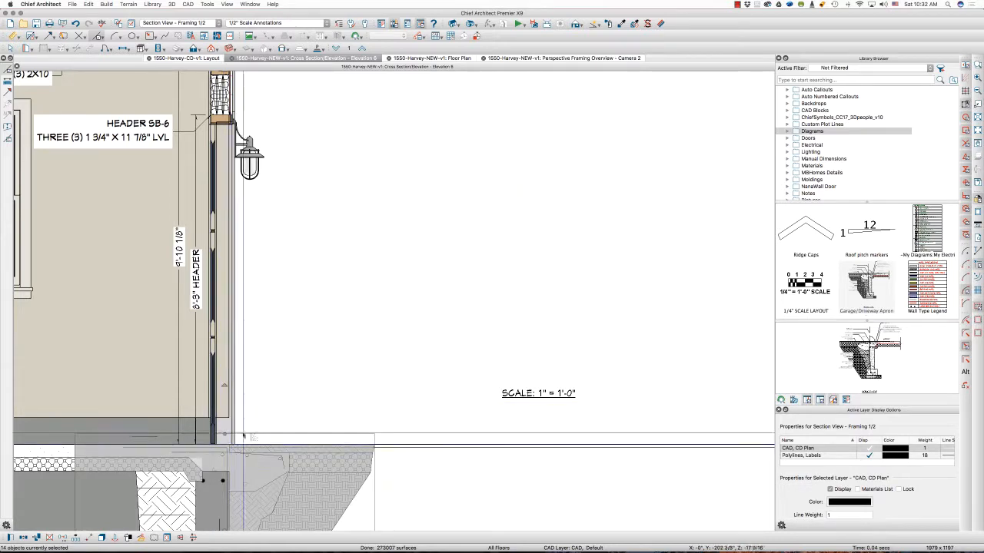
{"action": "scroll", "coordinate": [483, 249], "scroll_direction": "down", "scroll_amount": 2}
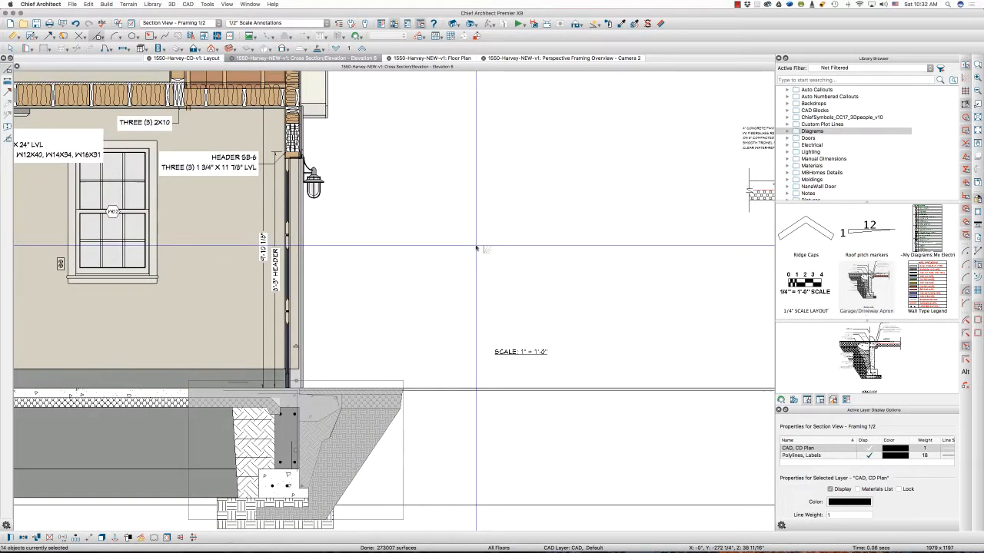
{"action": "scroll", "coordinate": [476, 248], "scroll_direction": "down", "scroll_amount": 2}
{"action": "key", "text": "Escape"}
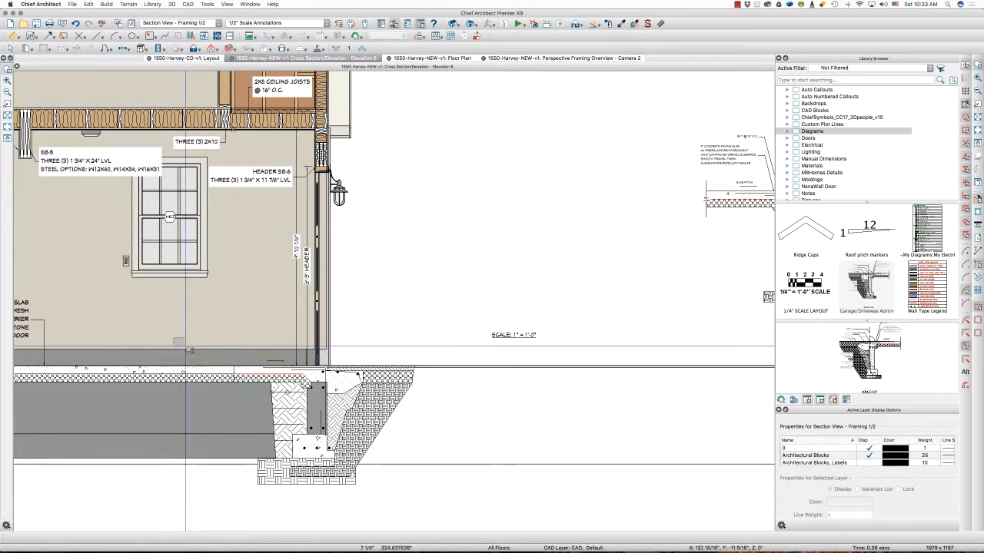
Merge the apron detail's crushed stone polyline with the garage slab's stone base using Polyline Union, deleting the original polylines
{"action": "left_click_drag", "start_coordinate": [174, 338], "coordinate": [476, 533]}
{"action": "scroll", "coordinate": [337, 164], "scroll_direction": "up", "scroll_amount": 2}
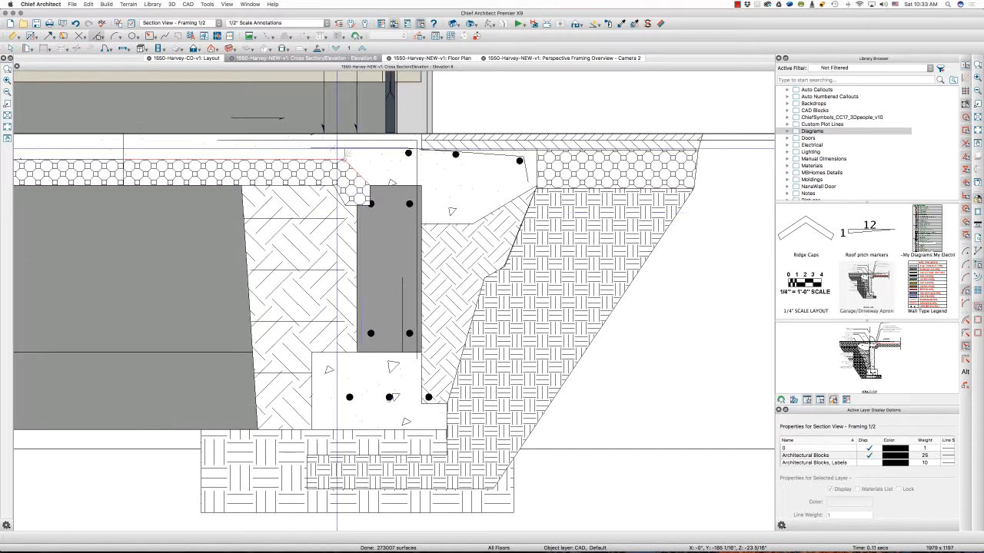
{"action": "scroll", "coordinate": [425, 293], "scroll_direction": "down", "scroll_amount": 2}
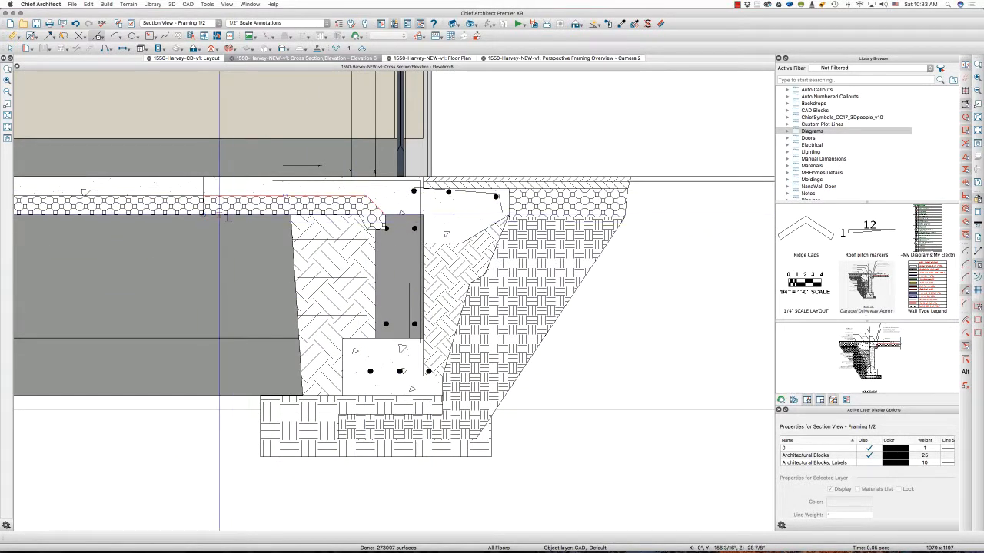
{"action": "left_click", "coordinate": [204, 206]}
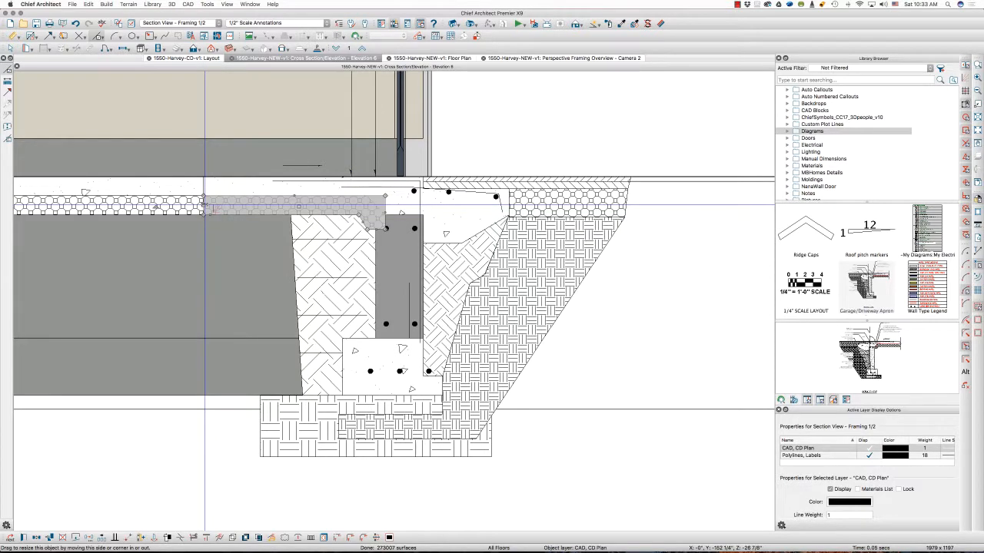
{"action": "key", "text": "w"}
{"action": "left_click", "coordinate": [148, 212], "text": "shift"}
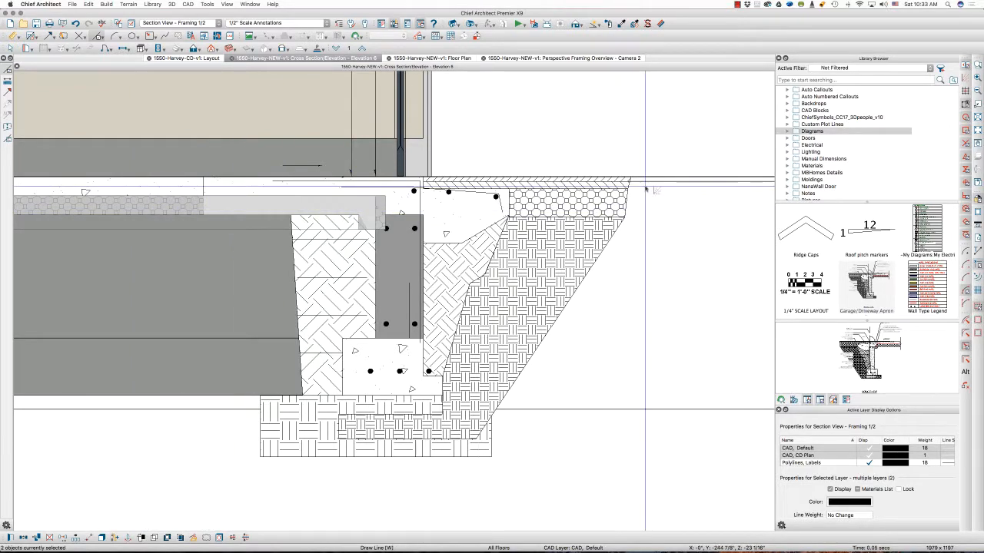
{"action": "scroll", "coordinate": [644, 191], "scroll_direction": "down", "scroll_amount": 2}
{"action": "scroll", "coordinate": [645, 191], "scroll_direction": "down", "scroll_amount": 2}
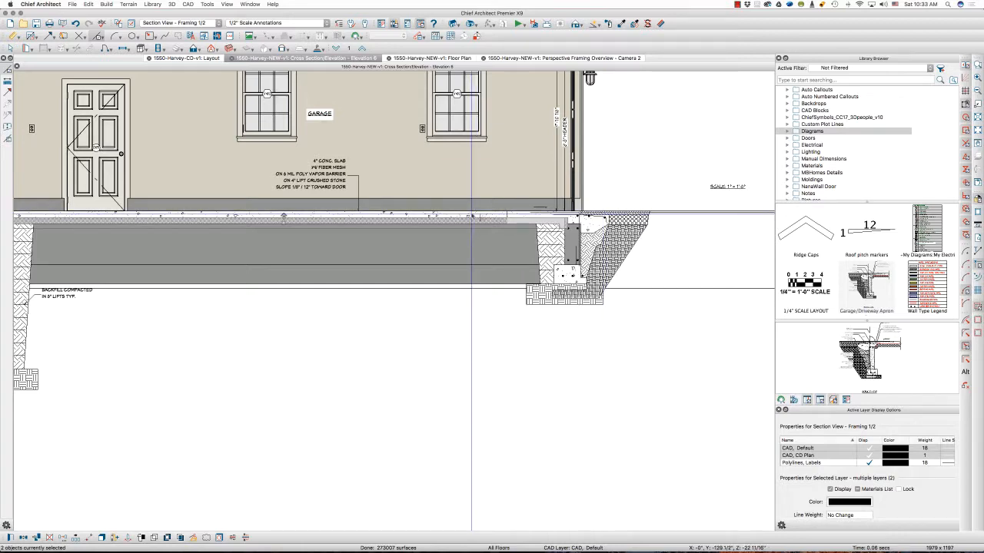
{"action": "scroll", "coordinate": [471, 216], "scroll_direction": "up", "scroll_amount": 2}
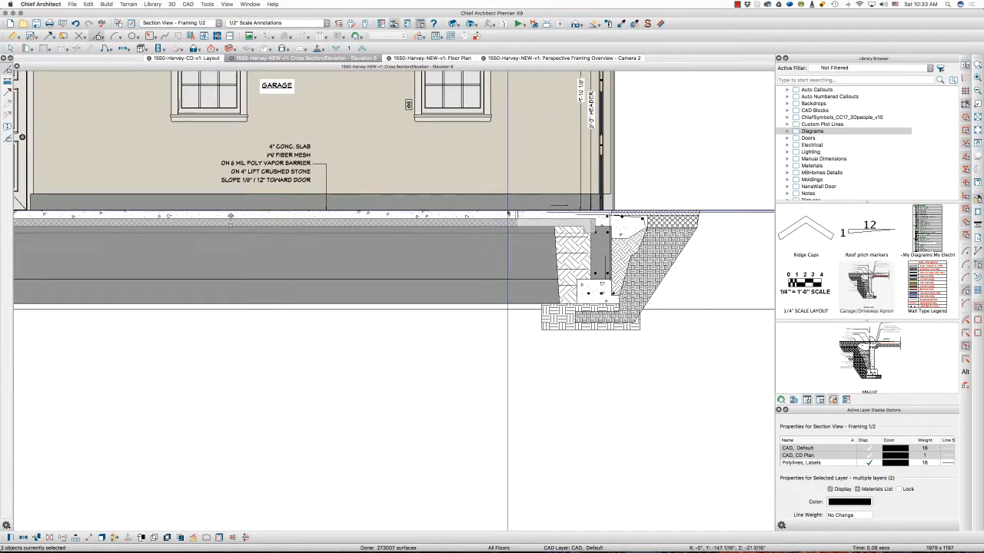
{"action": "scroll", "coordinate": [471, 216], "scroll_direction": "up", "scroll_amount": 2}
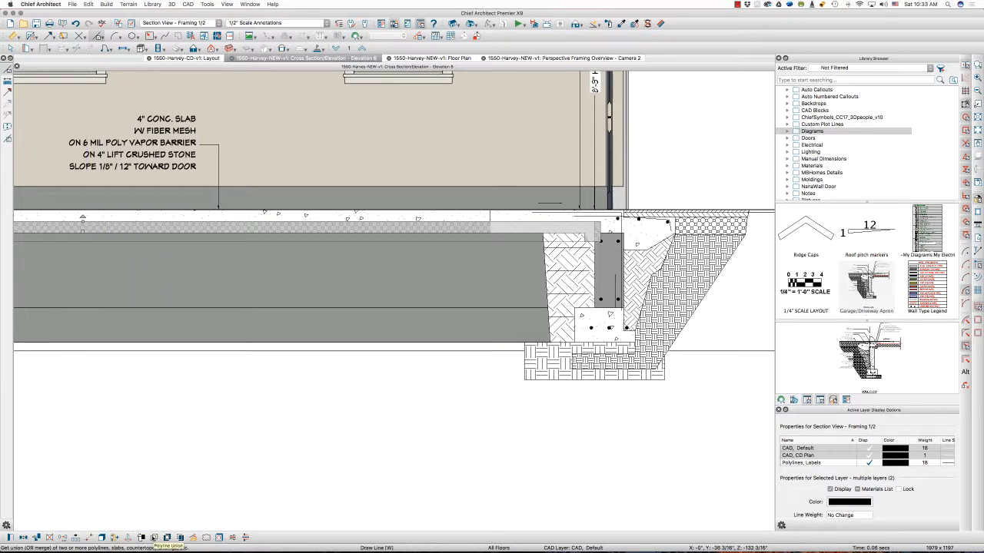
{"action": "left_click", "coordinate": [154, 537]}
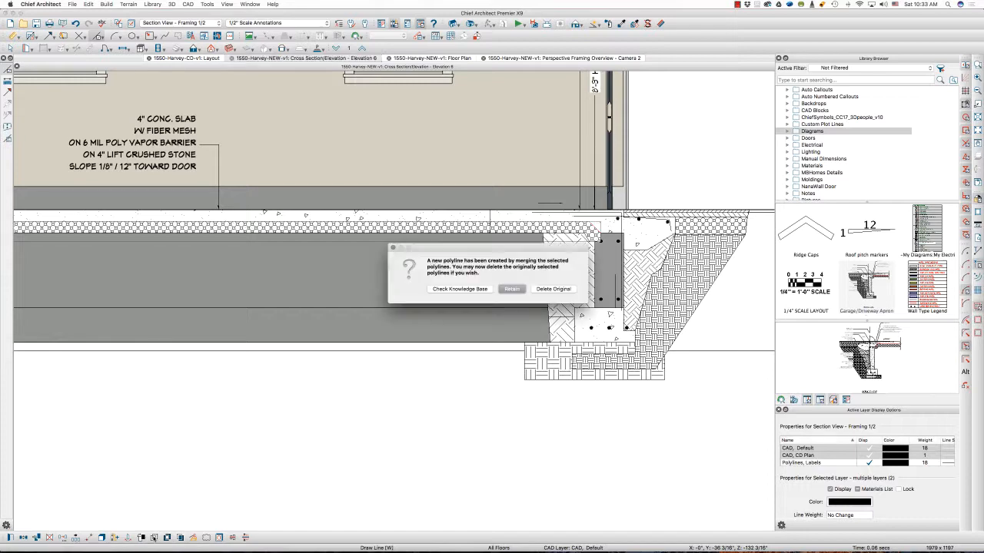
{"action": "left_click", "coordinate": [553, 289]}
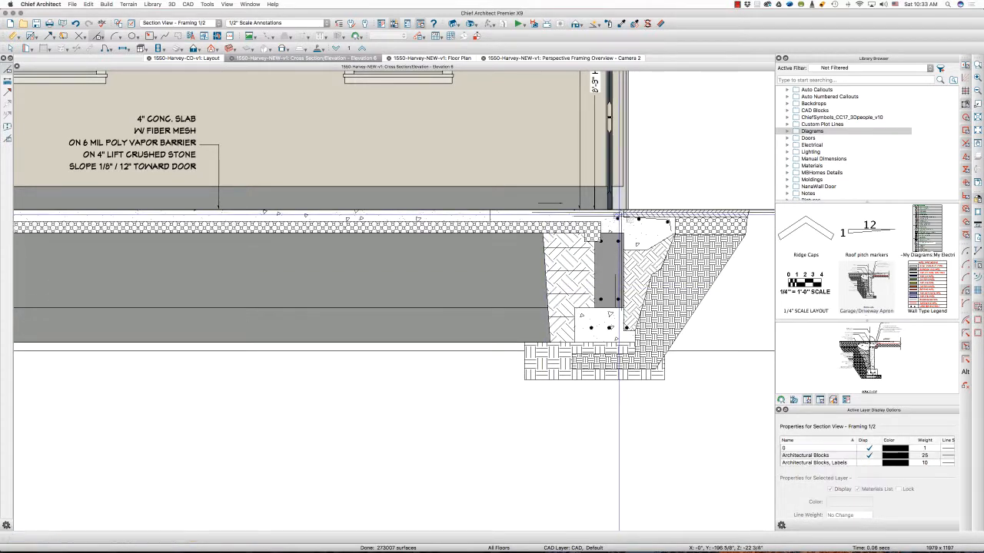
Merge the garage's concrete slab polyline with the apron detail's concrete using Polyline Union, deleting the originals
{"action": "scroll", "coordinate": [615, 211], "scroll_direction": "up", "scroll_amount": 3}
{"action": "left_click", "coordinate": [392, 220]}
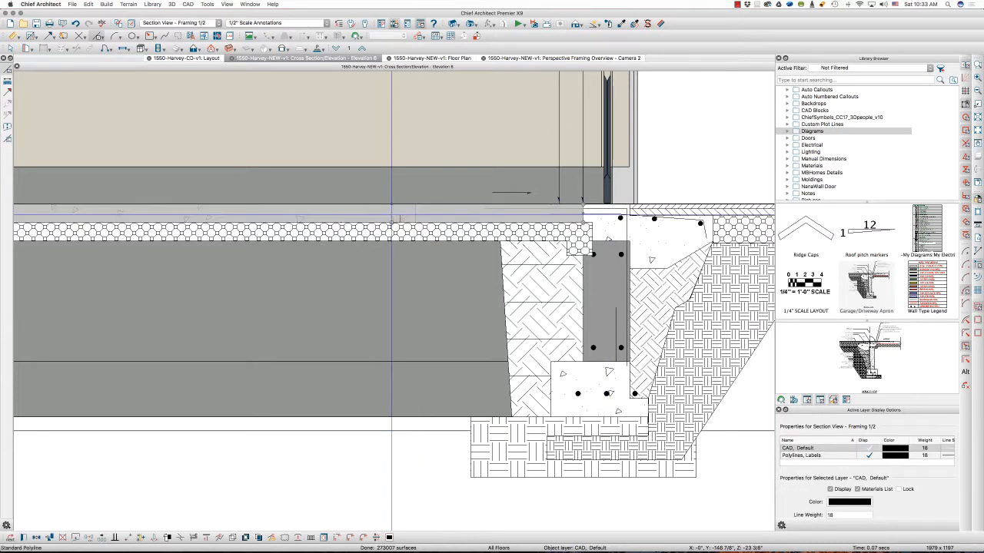
{"action": "left_click", "coordinate": [414, 216]}
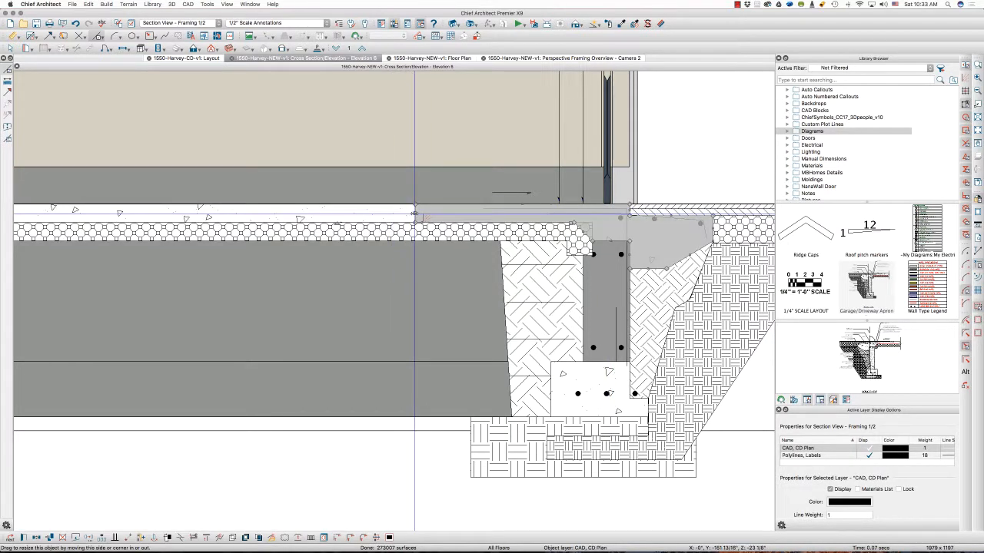
{"action": "left_click", "coordinate": [355, 216], "text": "shift"}
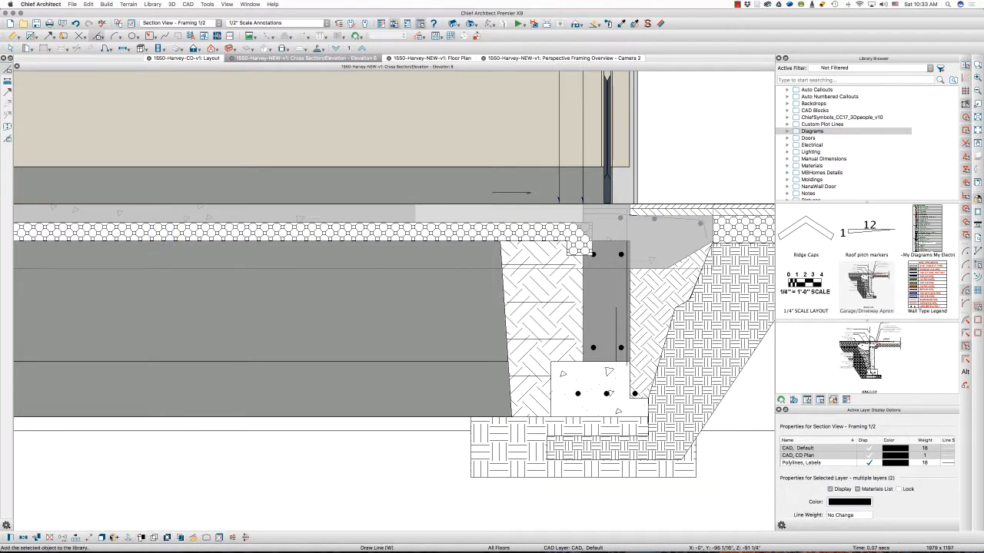
{"action": "left_click", "coordinate": [153, 537]}
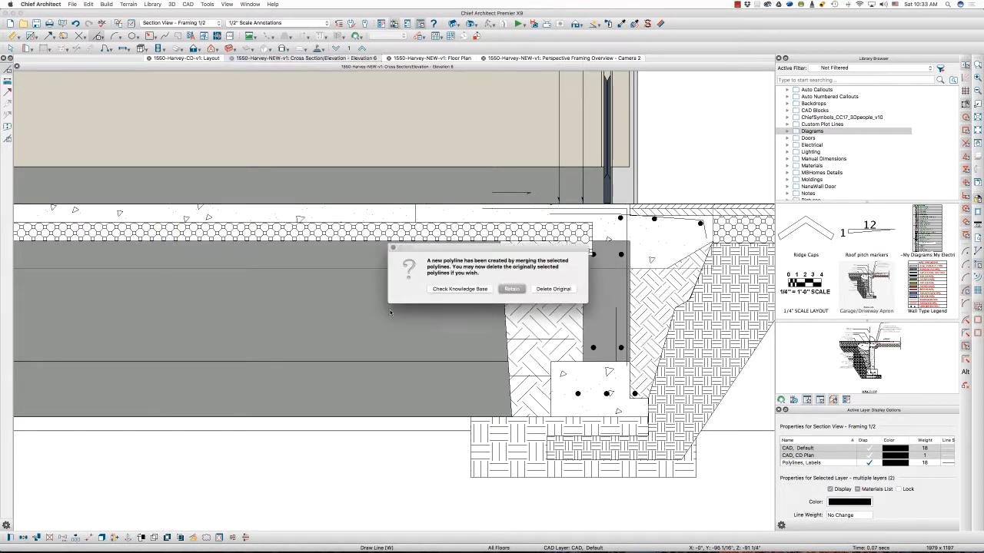
{"action": "left_click", "coordinate": [552, 289]}
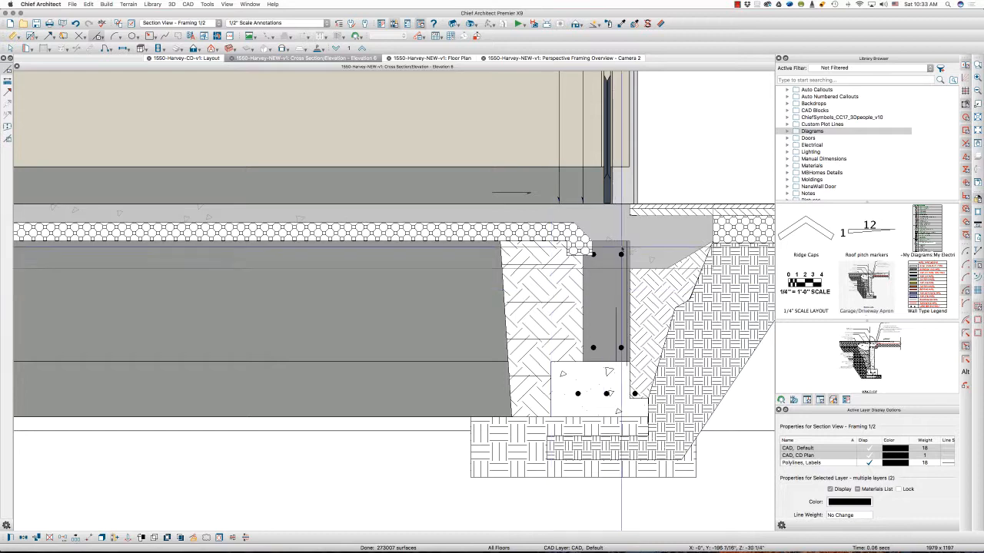
{"action": "key", "text": "Escape"}
Pull the merged stone base's end back to the foundation wall's inner face and shift the slab's sloped edge to the wall's inner top corner
{"action": "scroll", "coordinate": [597, 237], "scroll_direction": "up", "scroll_amount": 3}
{"action": "left_click", "coordinate": [561, 245]}
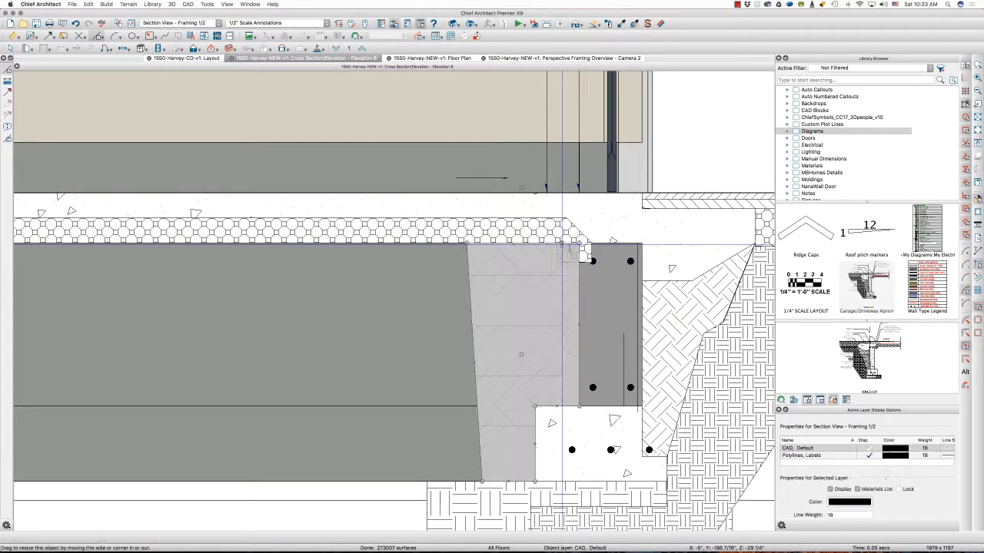
{"action": "left_click", "coordinate": [559, 236]}
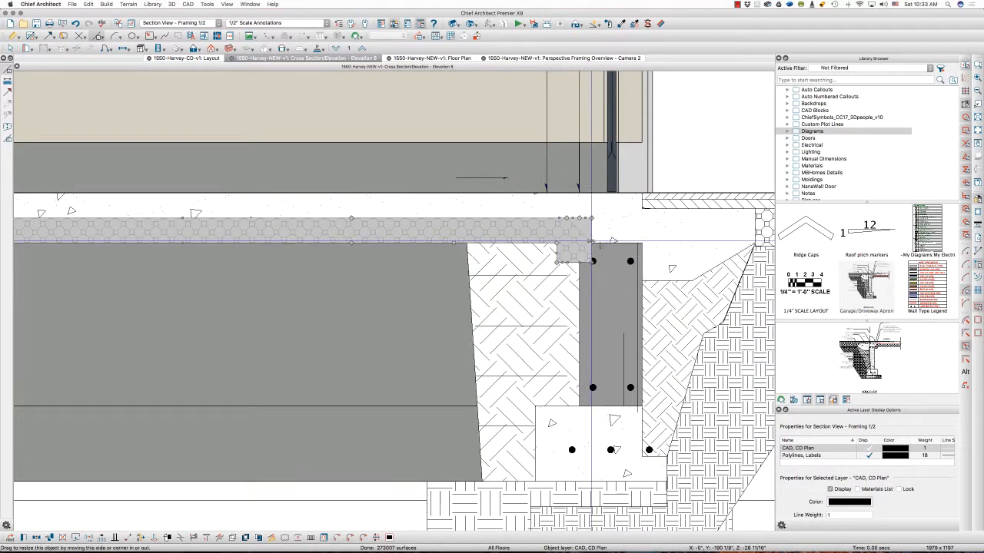
{"action": "left_click_drag", "start_coordinate": [591, 240], "coordinate": [580, 242]}
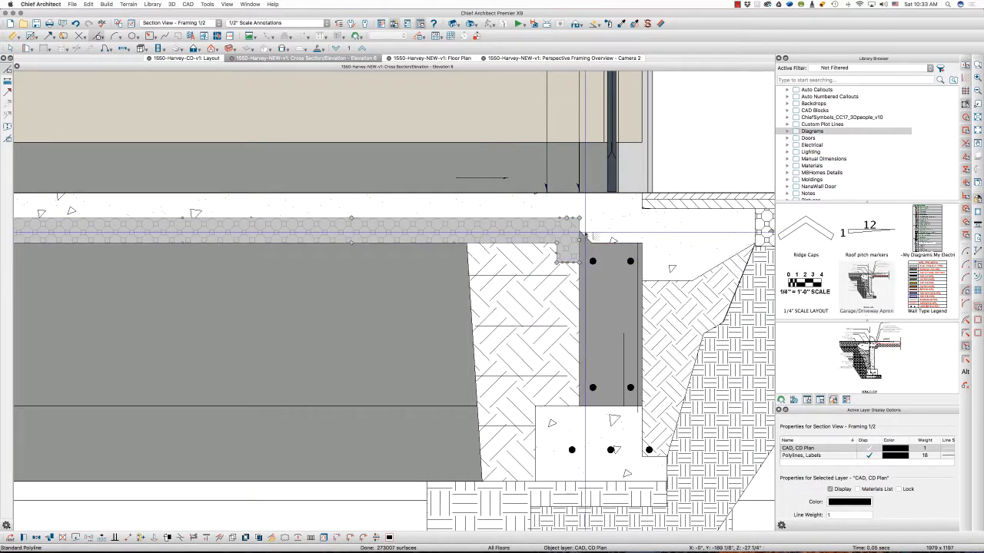
{"action": "left_click", "coordinate": [580, 235]}
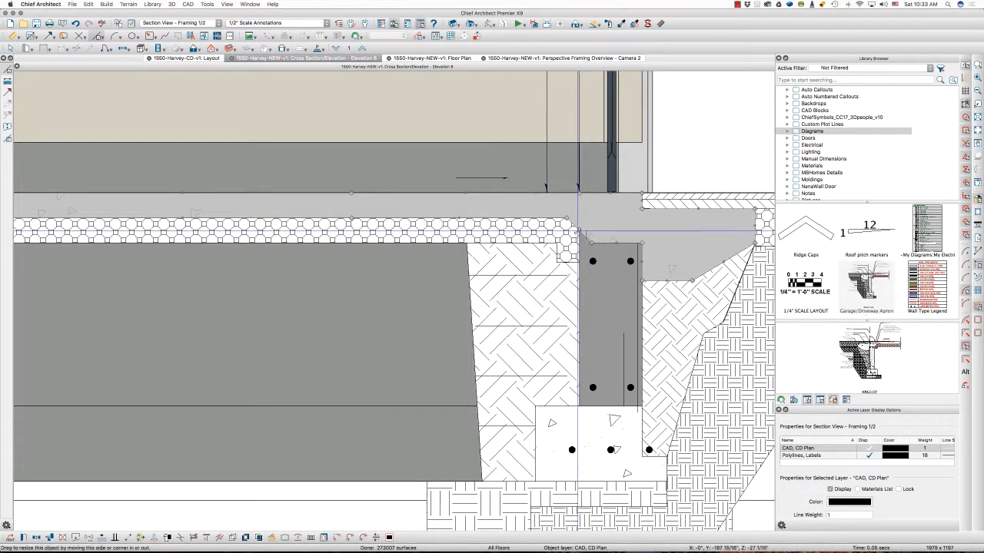
{"action": "left_click", "coordinate": [578, 242]}
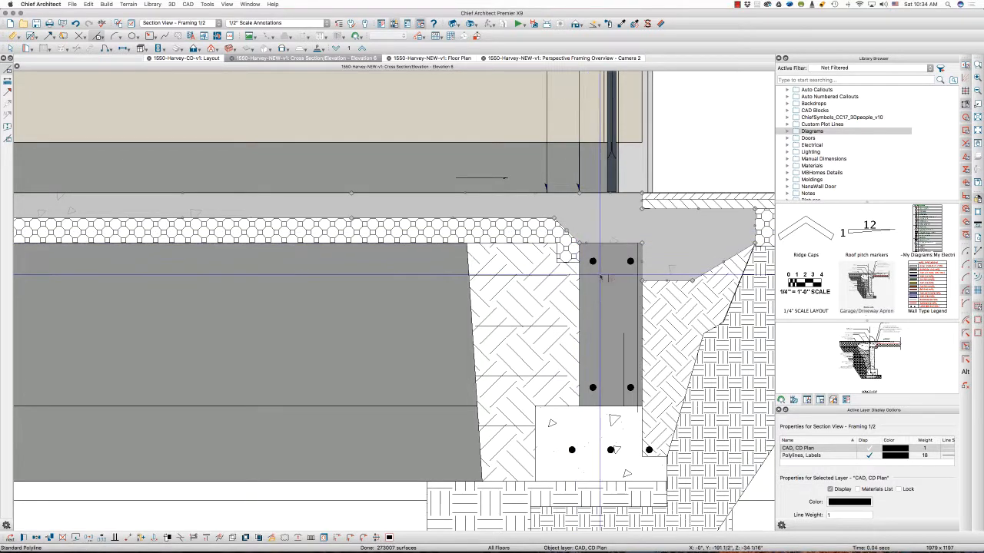
Reshape the stone base's end at the foundation wall with a sloped underside and a sloped top that follows the slab's thickened edge
{"action": "scroll", "coordinate": [580, 243], "scroll_direction": "up", "scroll_amount": 2}
{"action": "left_click", "coordinate": [556, 244]}
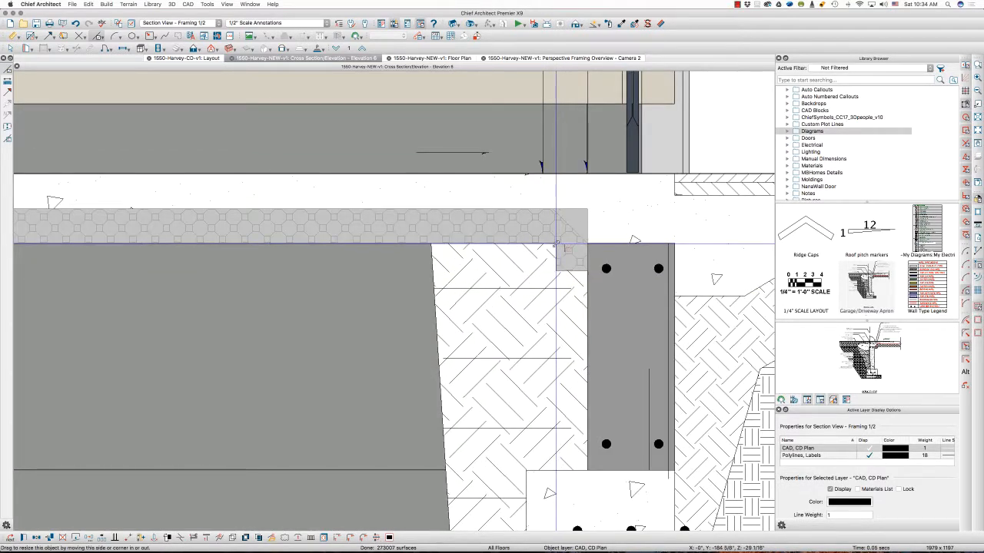
{"action": "left_click_drag", "start_coordinate": [531, 245], "coordinate": [524, 269]}
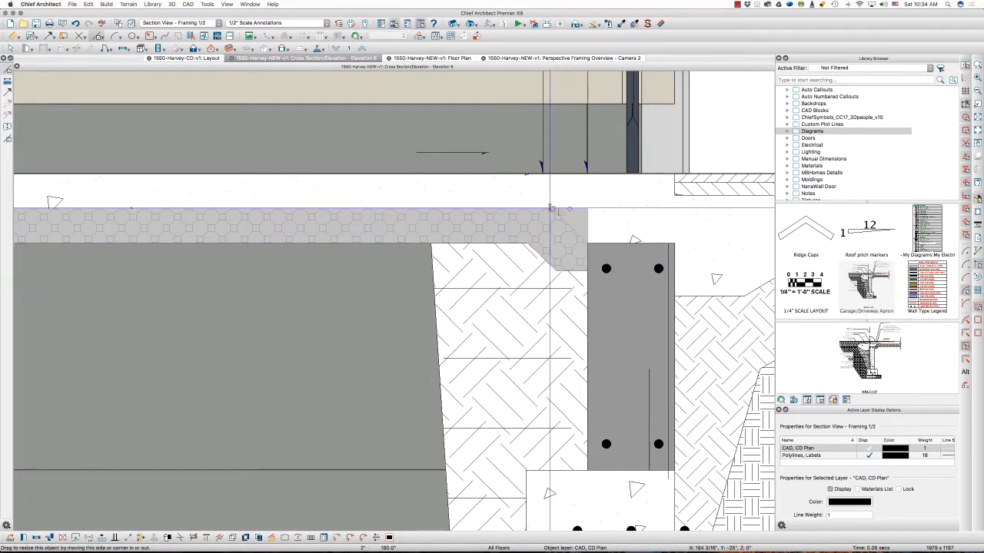
{"action": "left_click_drag", "start_coordinate": [551, 207], "coordinate": [587, 242]}
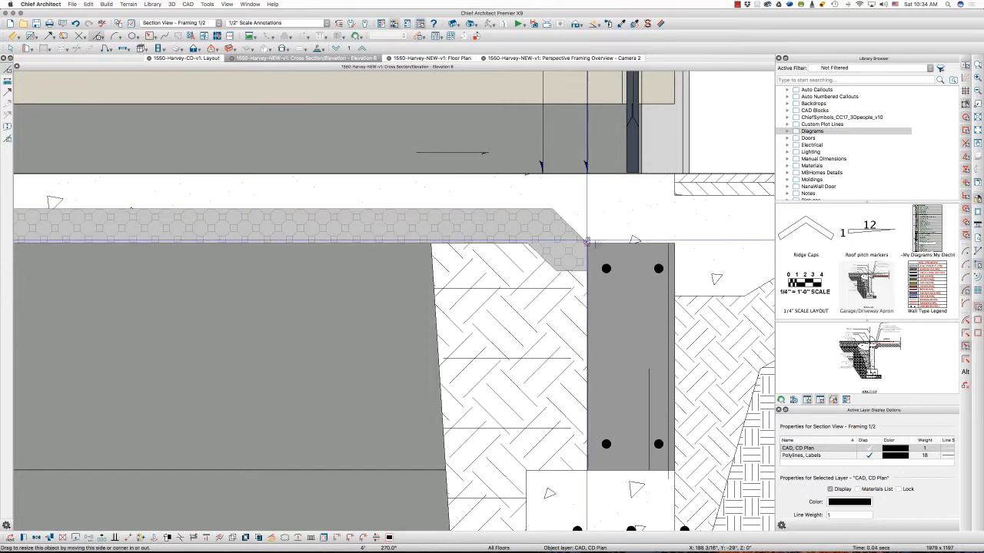
{"action": "scroll", "coordinate": [465, 260], "scroll_direction": "down", "scroll_amount": 2}
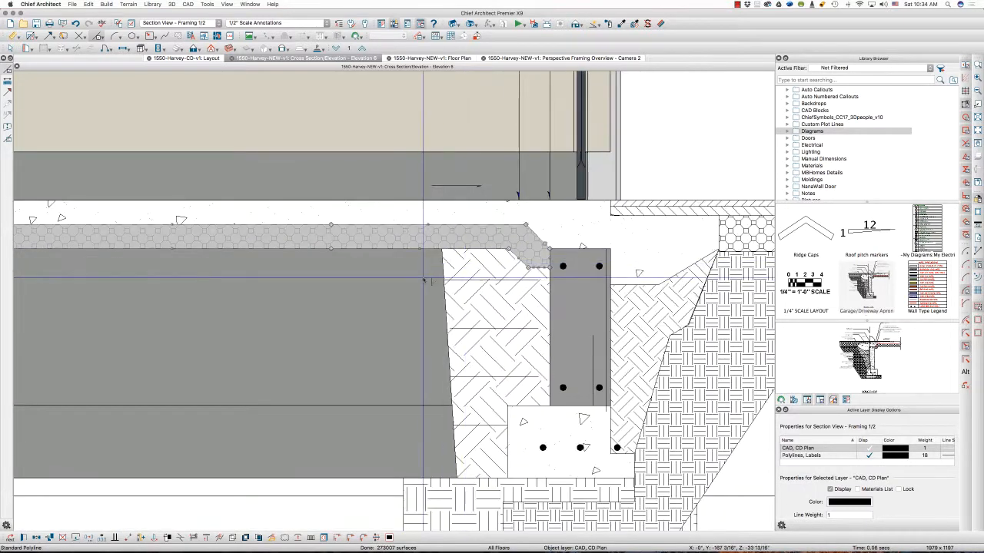
{"action": "key", "text": "Escape"}
Merge the apron's sloped earth polyline with the earth polyline beneath the garage footing using Polyline Union, deleting the originals
{"action": "scroll", "coordinate": [444, 278], "scroll_direction": "down", "scroll_amount": 3}
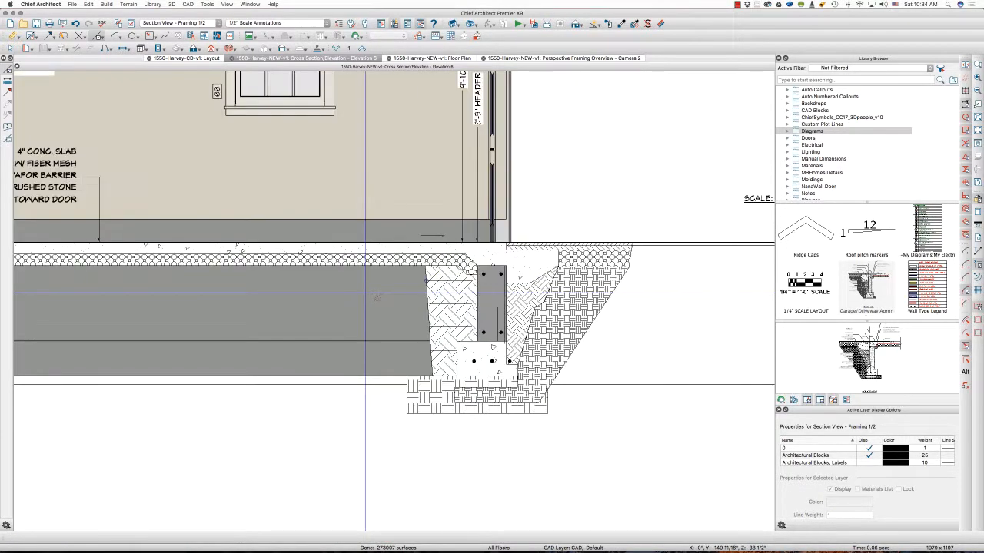
{"action": "left_click", "coordinate": [583, 305]}
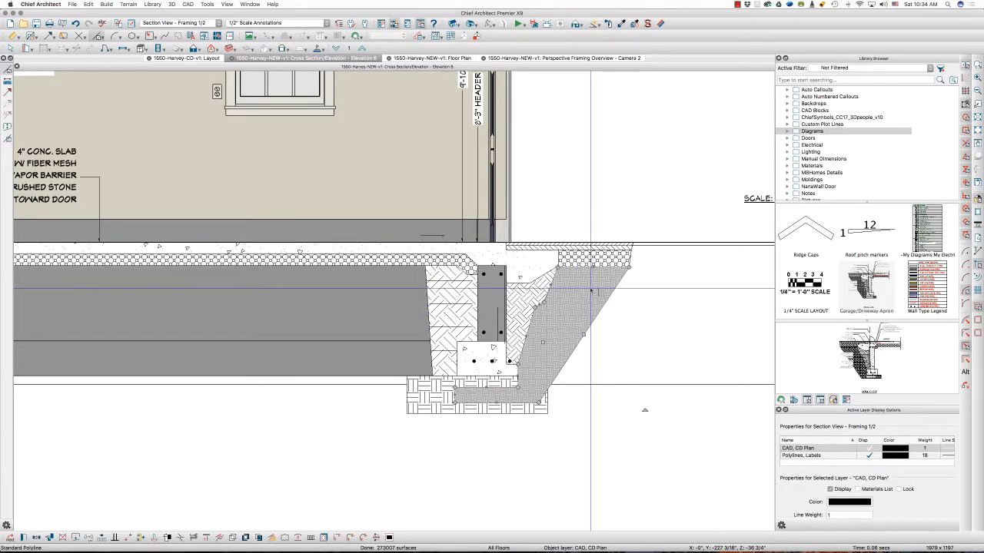
{"action": "left_click", "coordinate": [444, 409], "text": "shift"}
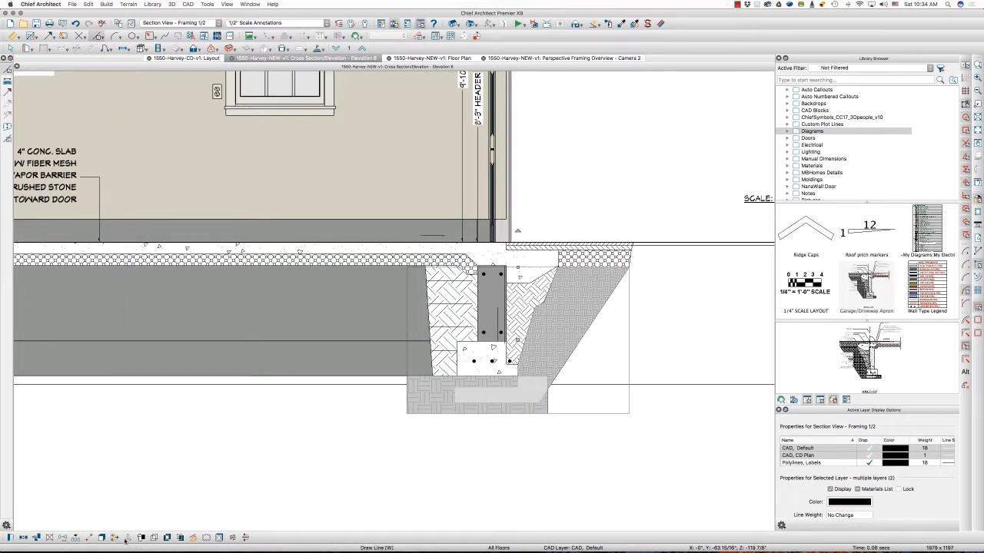
{"action": "left_click", "coordinate": [154, 538]}
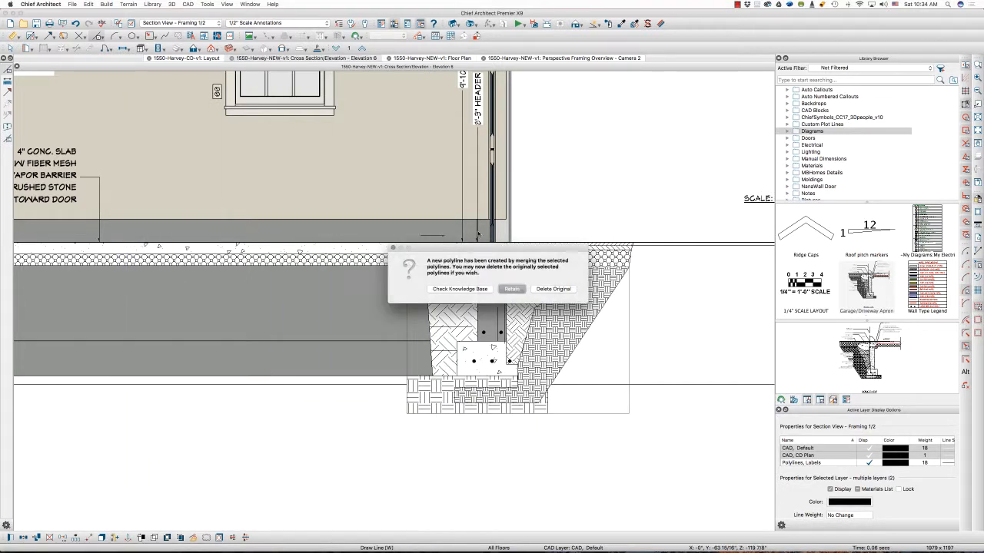
{"action": "left_click", "coordinate": [551, 289]}
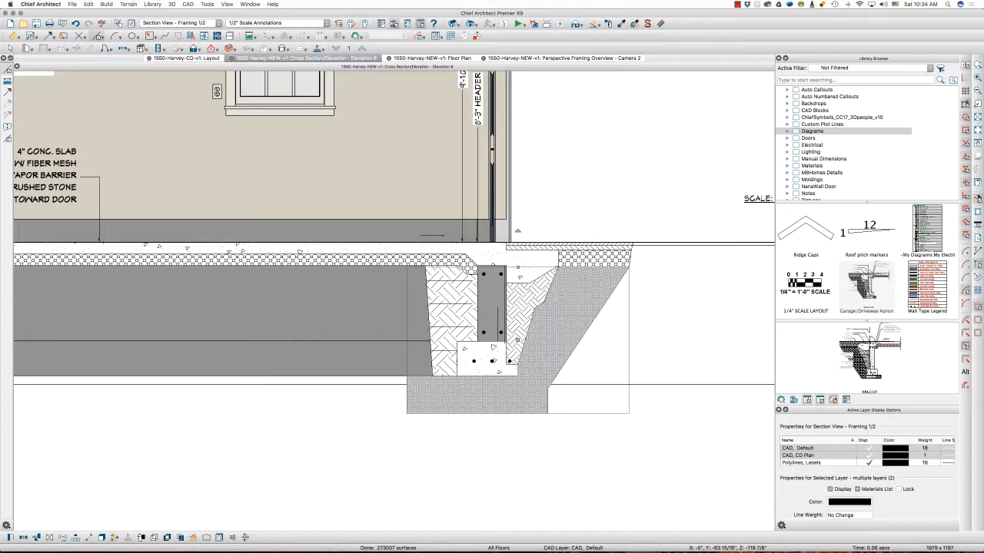
Increase the Earth fill pattern spacing of the merged earth polyline
{"action": "double_click", "coordinate": [580, 376]}
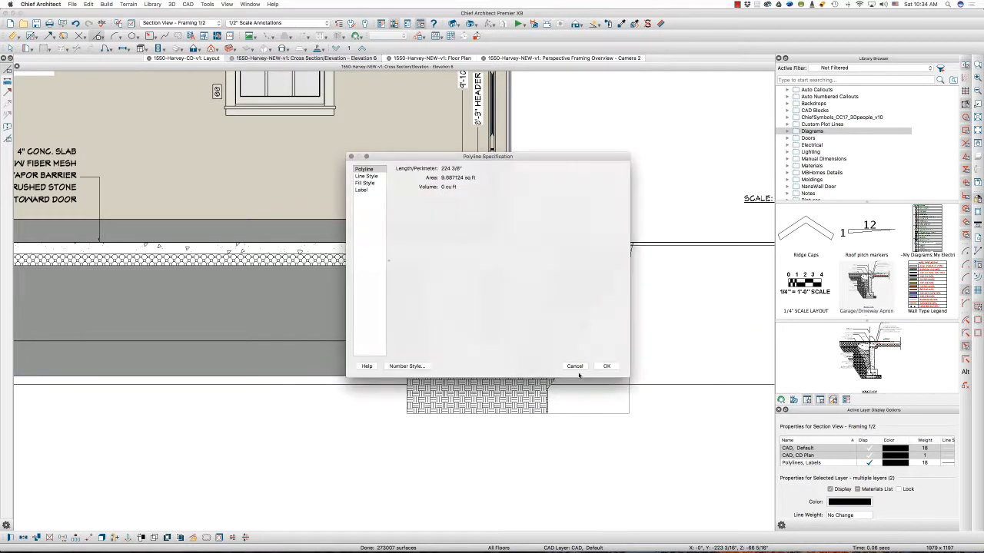
{"action": "left_click", "coordinate": [366, 183]}
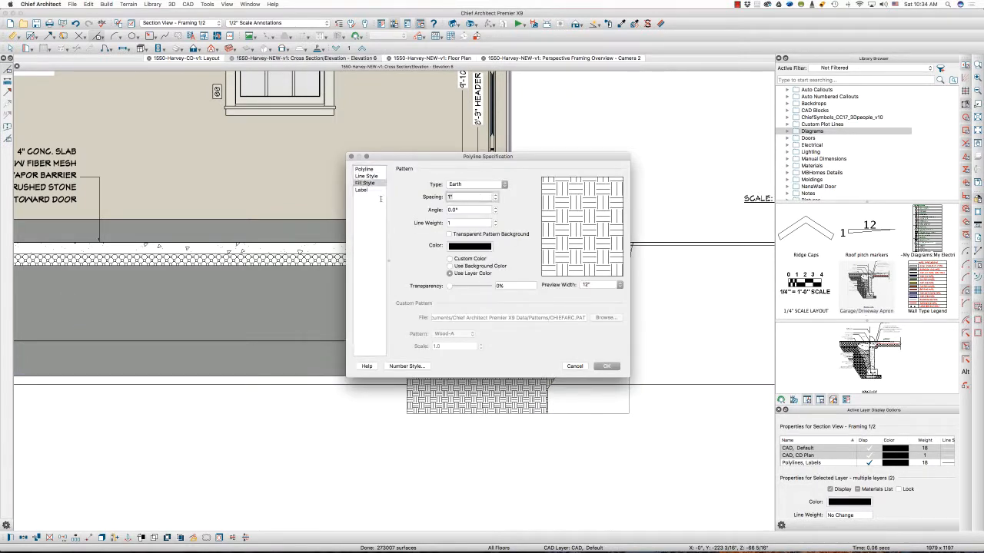
{"action": "left_click", "coordinate": [605, 367]}
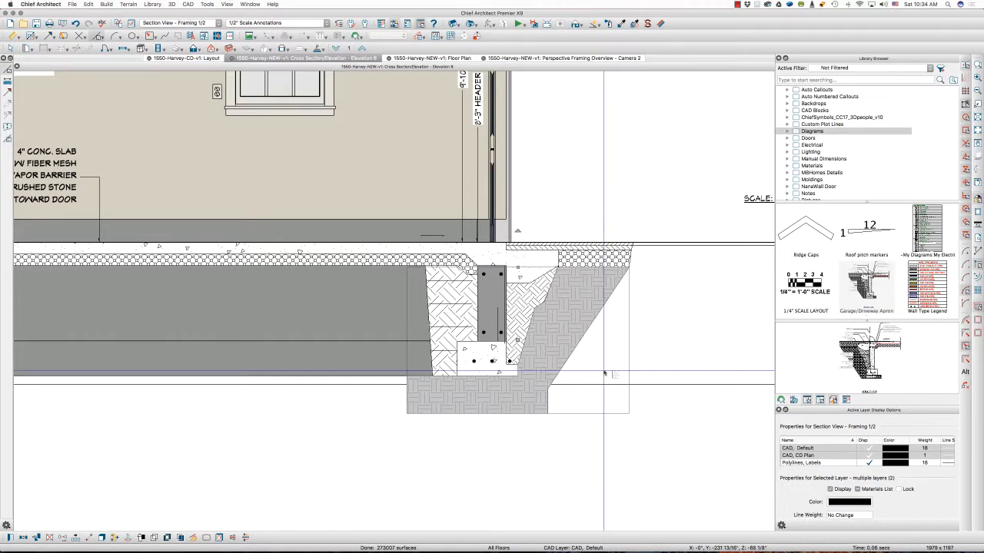
Raise the bottom edge of the backfill polyline outside the foundation wall to the top of the footing
{"action": "scroll", "coordinate": [522, 335], "scroll_direction": "up", "scroll_amount": 3}
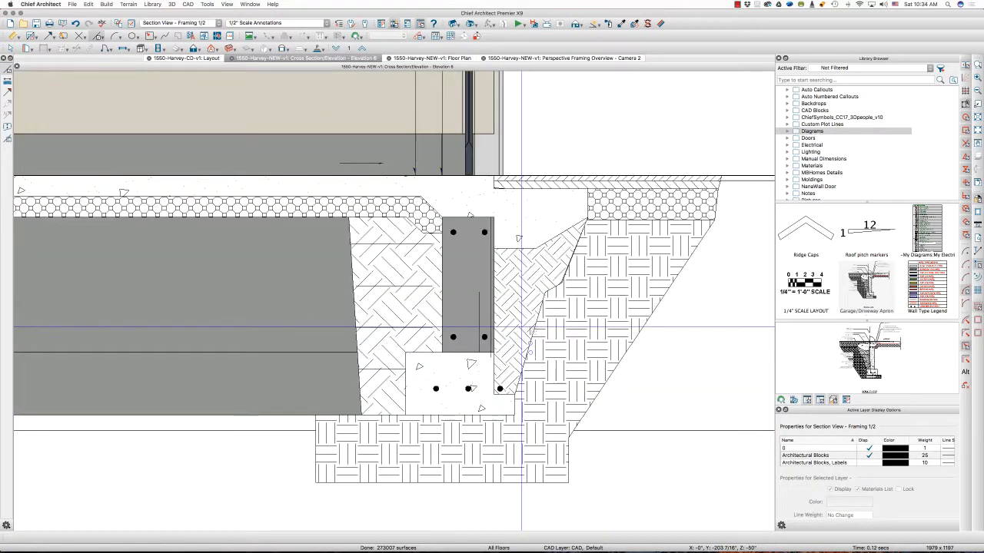
{"action": "left_click", "coordinate": [520, 338]}
{"action": "left_click_drag", "start_coordinate": [503, 394], "coordinate": [504, 352]}
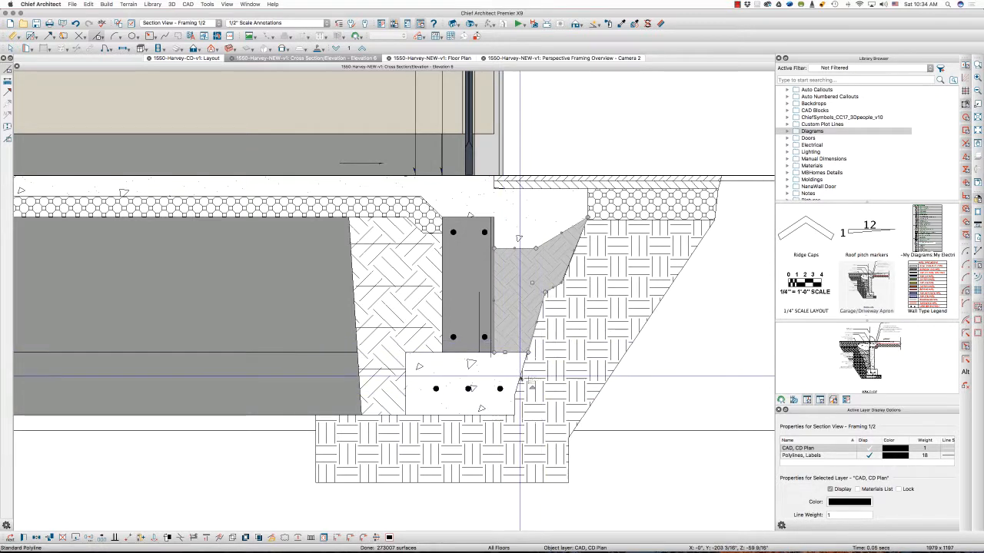
Reshape the merged earth polyline beside the footing so its edge runs vertically along the footing's outer face
{"action": "left_click", "coordinate": [513, 374]}
{"action": "left_click", "coordinate": [543, 364]}
{"action": "mouse_move", "coordinate": [542, 364]}
{"action": "left_mouse_down"}
{"action": "mouse_move", "coordinate": [526, 401]}
{"action": "mouse_move", "coordinate": [527, 391]}
{"action": "left_mouse_up"}
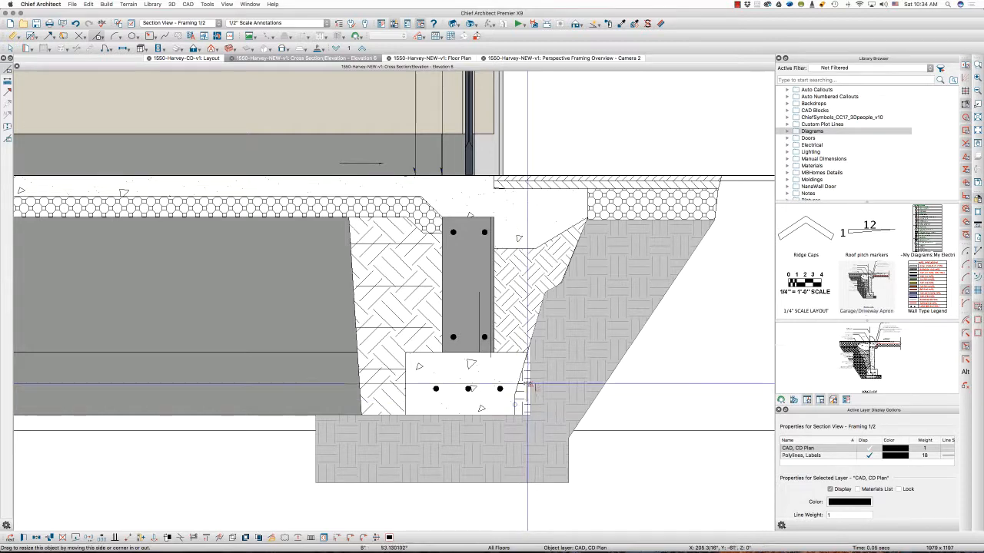
{"action": "key", "text": "Escape"}
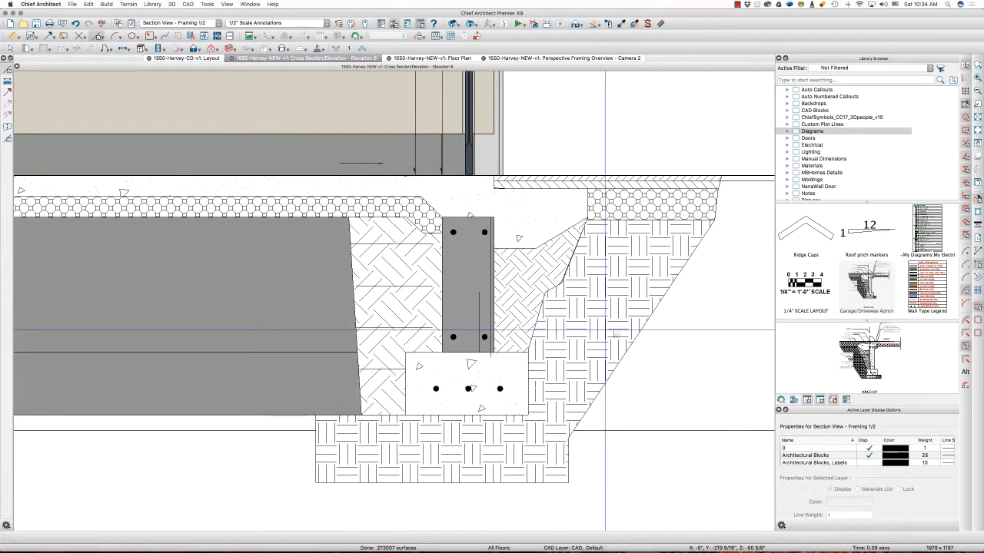
Bring the bent rebar polyline in the footing and the rebar line in the foundation wall forward in the drawing order
{"action": "scroll", "coordinate": [473, 430], "scroll_direction": "down", "scroll_amount": 4}
{"action": "scroll", "coordinate": [415, 454], "scroll_direction": "down", "scroll_amount": 3}
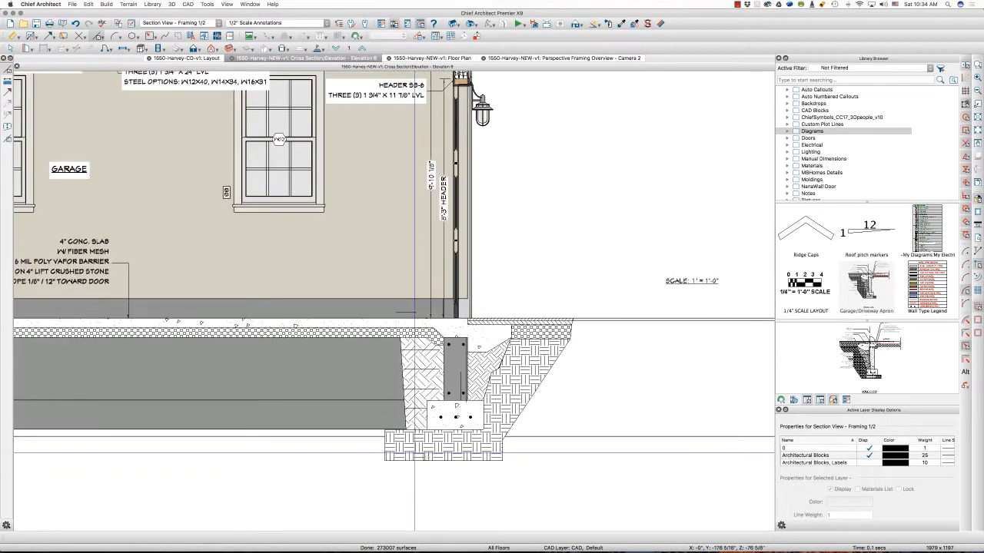
{"action": "scroll", "coordinate": [467, 376], "scroll_direction": "up", "scroll_amount": 4}
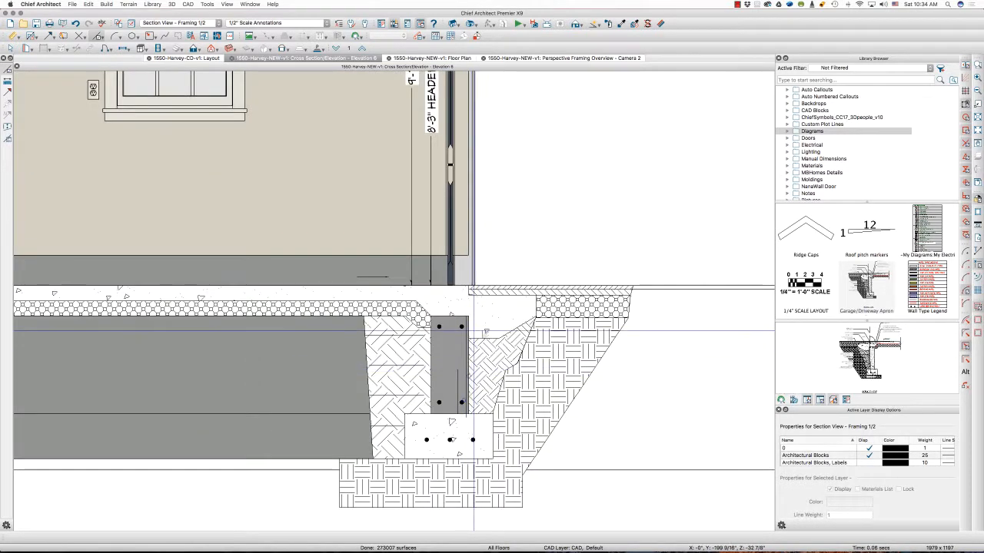
{"action": "scroll", "coordinate": [472, 329], "scroll_direction": "up", "scroll_amount": 2}
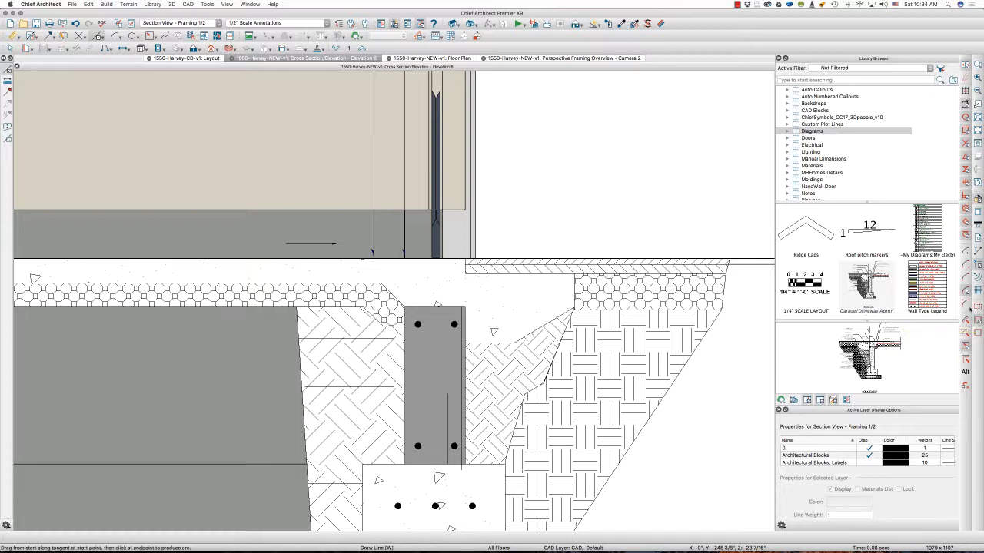
{"action": "left_click", "coordinate": [461, 393]}
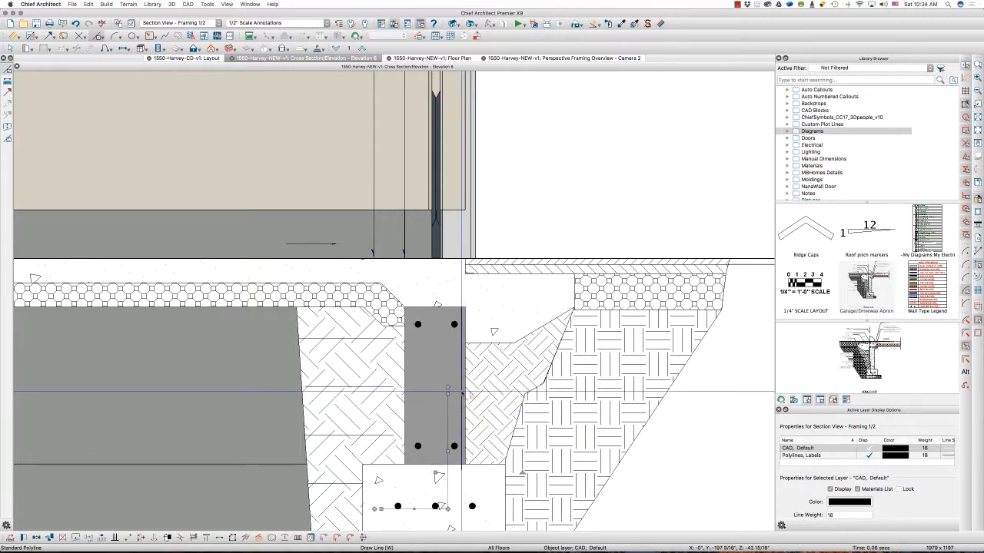
{"action": "left_click", "coordinate": [452, 403]}
{"action": "left_click", "coordinate": [452, 404], "text": "shift"}
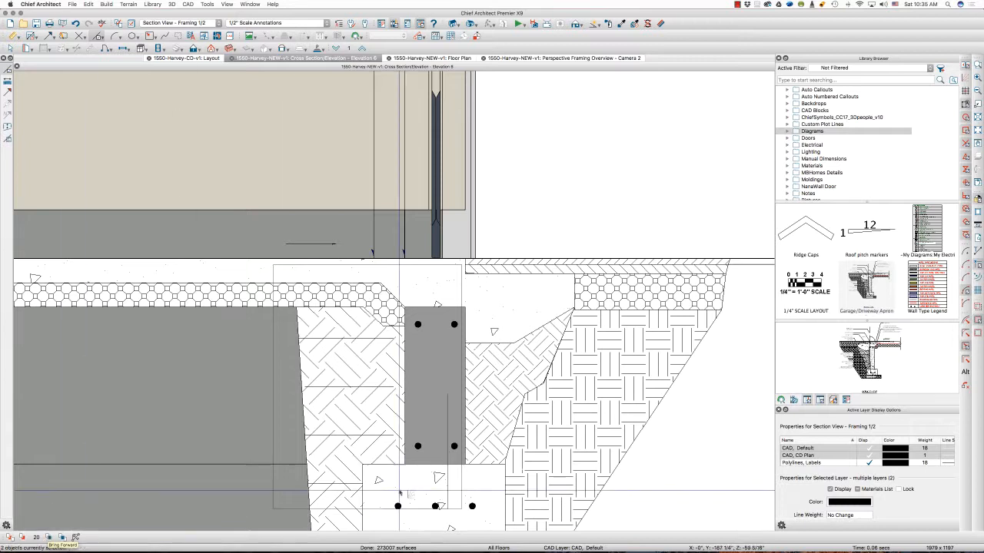
{"action": "left_click", "coordinate": [707, 466]}
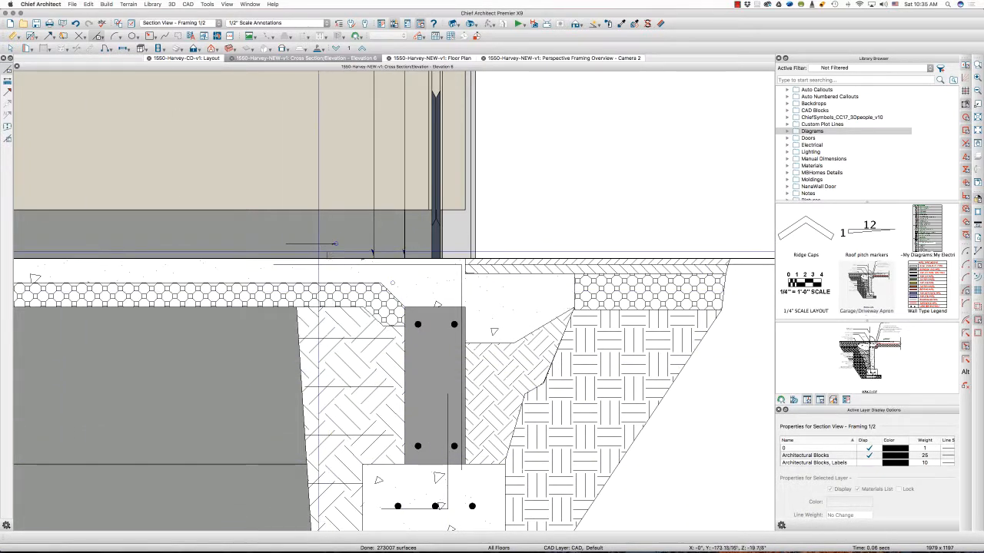
Bring the rebar lines and rebar dots of the slab edge and apron forward, in front of the concrete fill
{"action": "left_click_drag", "start_coordinate": [303, 251], "coordinate": [584, 317]}
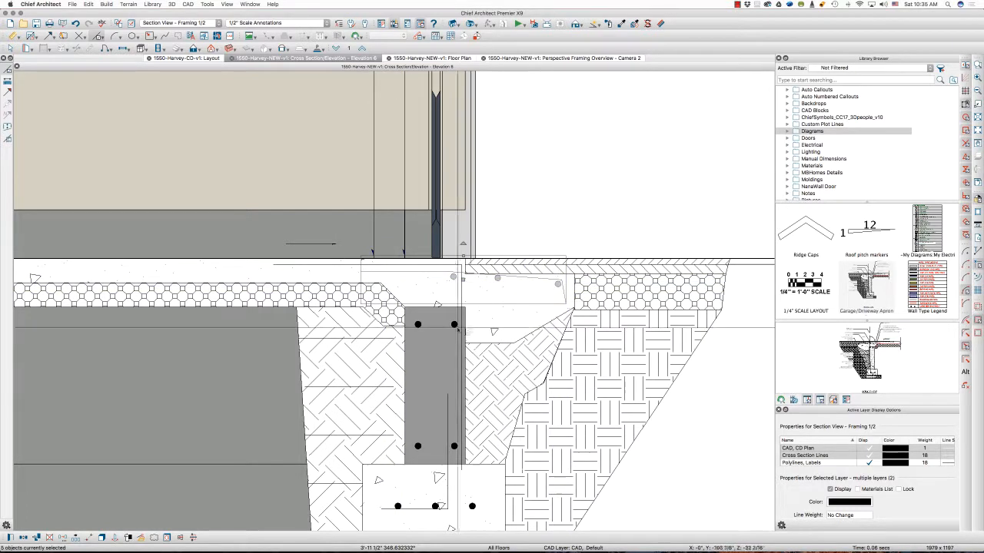
{"action": "left_click", "coordinate": [128, 538]}
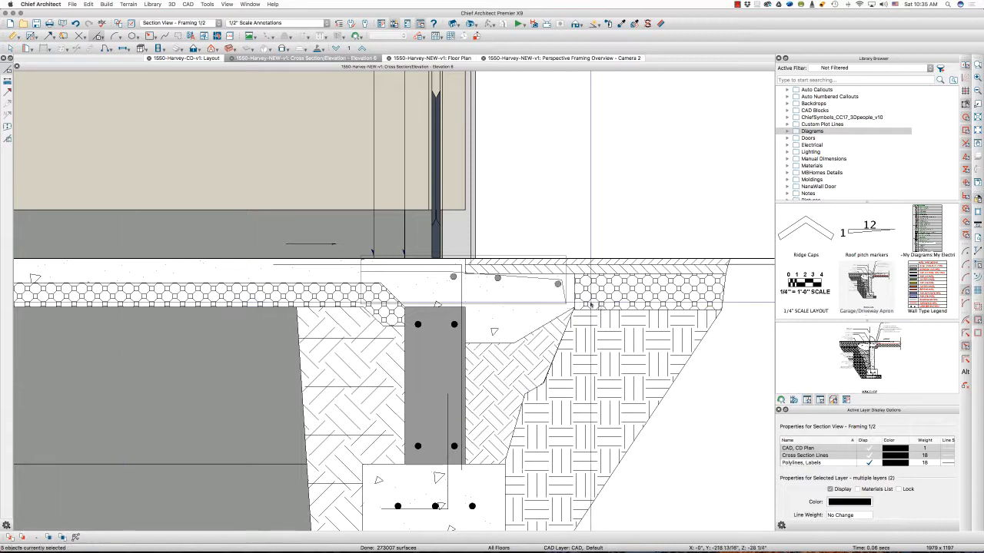
{"action": "left_click", "coordinate": [599, 225]}
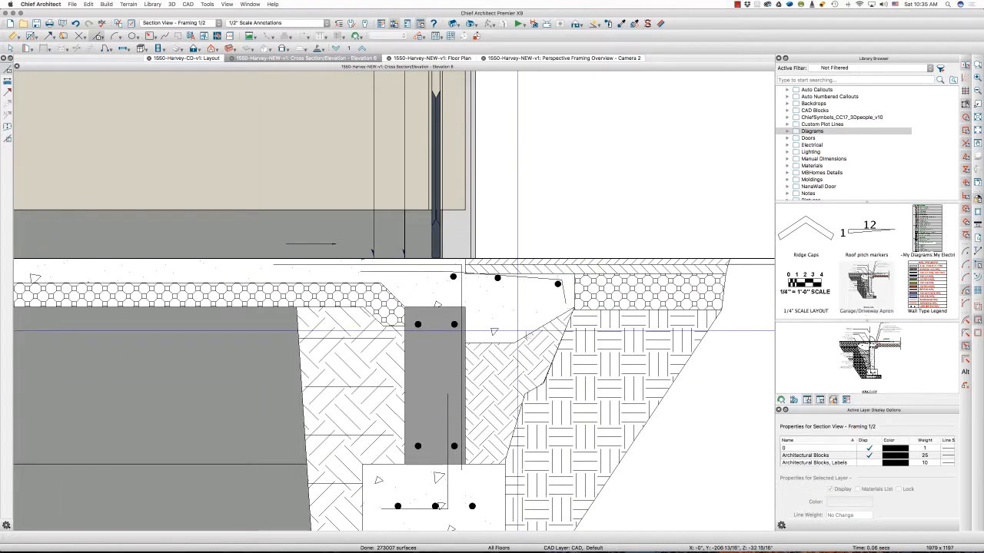
Delete the leftover "SCALE: 1" = 1'-0"" text beside the garage foundation in the cross section
{"action": "scroll", "coordinate": [507, 334], "scroll_direction": "down", "scroll_amount": 2}
{"action": "scroll", "coordinate": [431, 342], "scroll_direction": "down", "scroll_amount": 3}
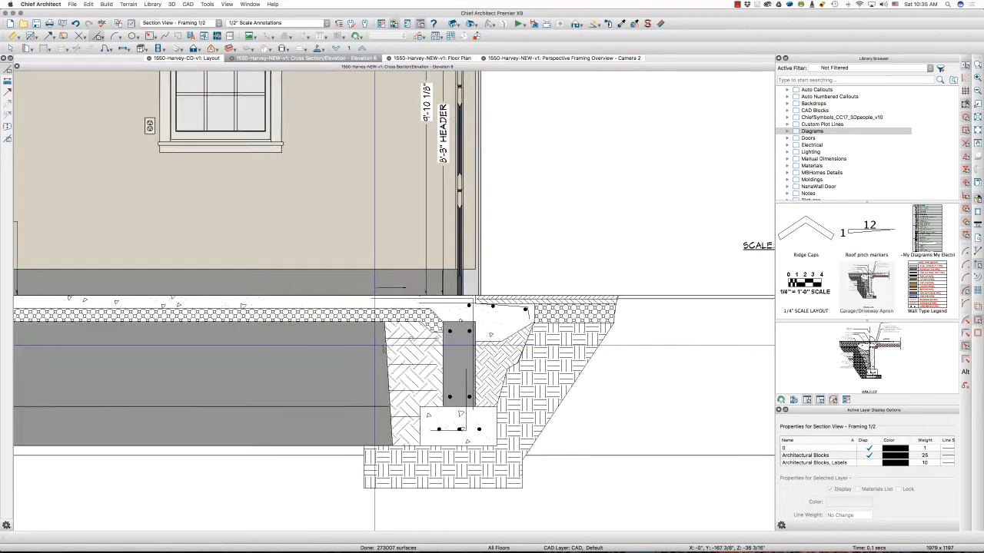
{"action": "scroll", "coordinate": [361, 338], "scroll_direction": "down", "scroll_amount": 1}
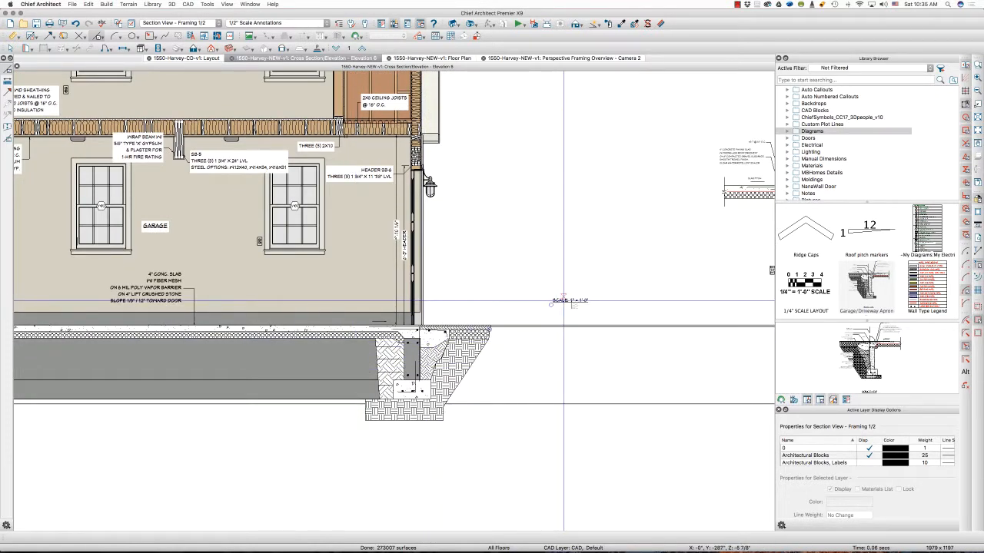
{"action": "left_click", "coordinate": [568, 300]}
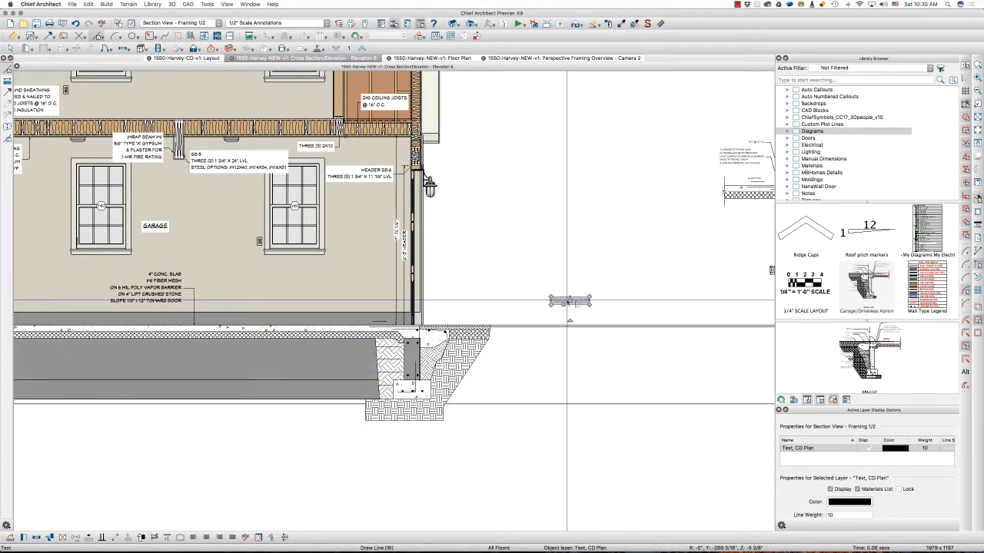
{"action": "key", "text": "Delete"}
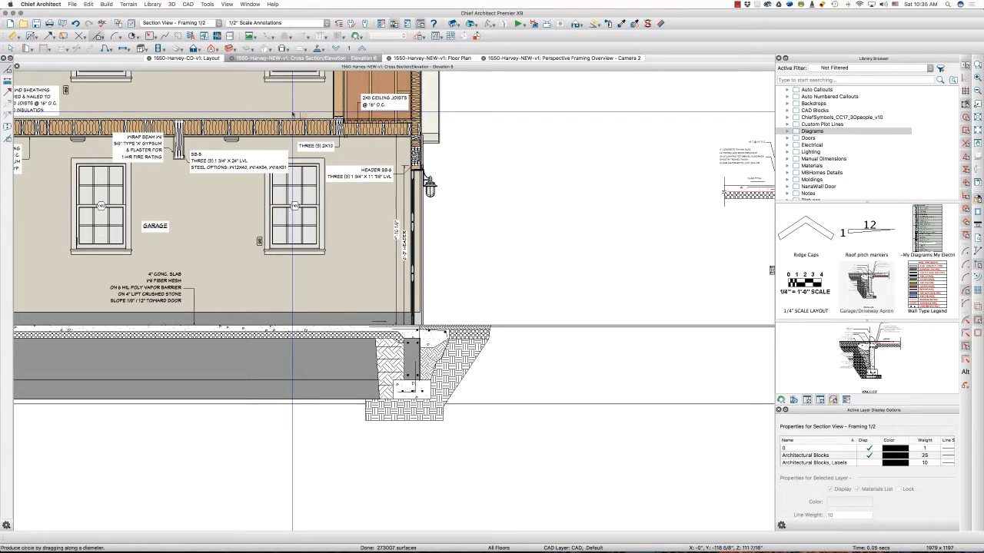
Draw a CAD circle around the garage foundation and apron, reducing and repositioning it to enclose the foundation wall and footing
{"action": "left_click_drag", "start_coordinate": [305, 287], "coordinate": [458, 391]}
{"action": "left_click", "coordinate": [322, 277]}
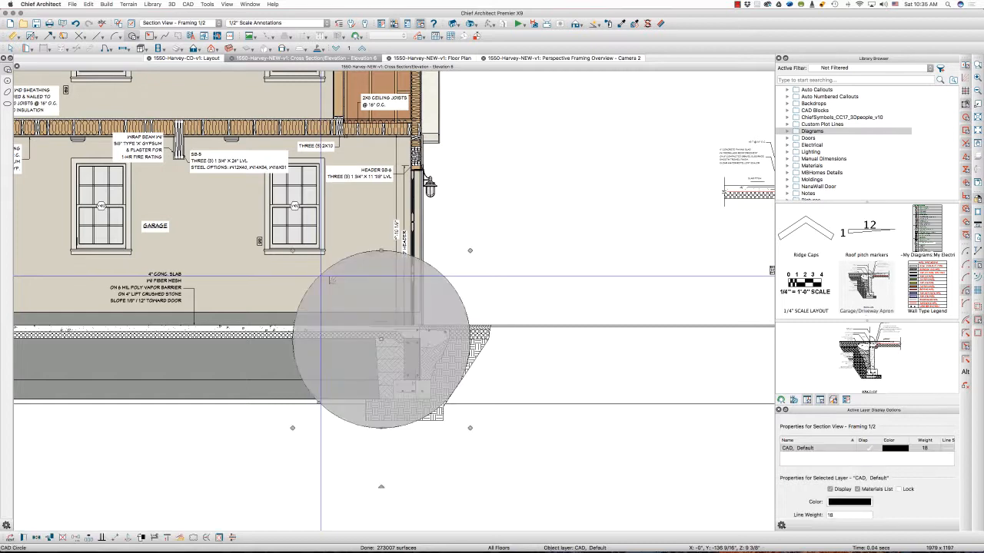
{"action": "left_click_drag", "start_coordinate": [381, 250], "coordinate": [385, 289]}
{"action": "left_click_drag", "start_coordinate": [382, 358], "coordinate": [392, 349]}
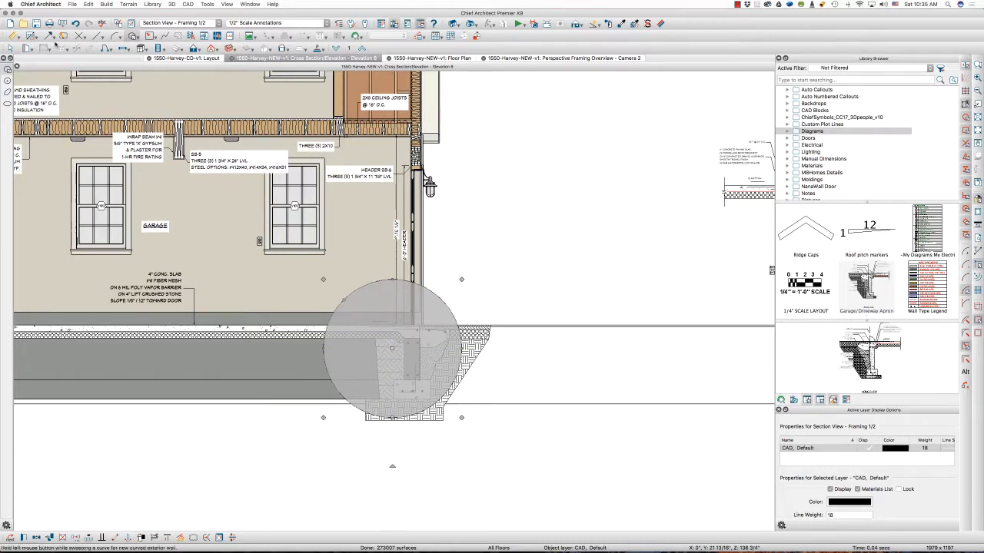
Add a leader line to the circle's upper edge with the text "SEE DETAIL"
{"action": "left_click", "coordinate": [51, 36]}
{"action": "left_click", "coordinate": [71, 75]}
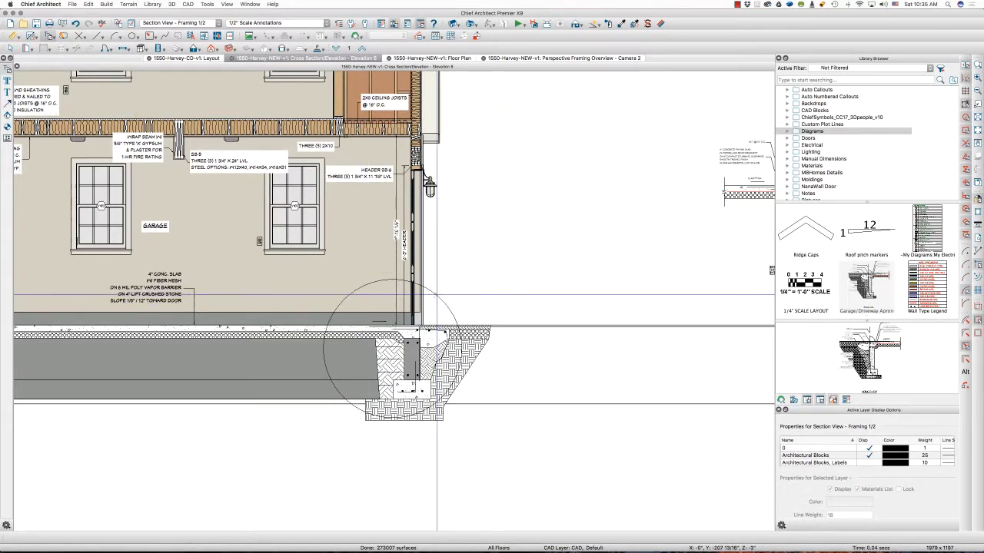
{"action": "left_click_drag", "start_coordinate": [436, 295], "coordinate": [451, 282]}
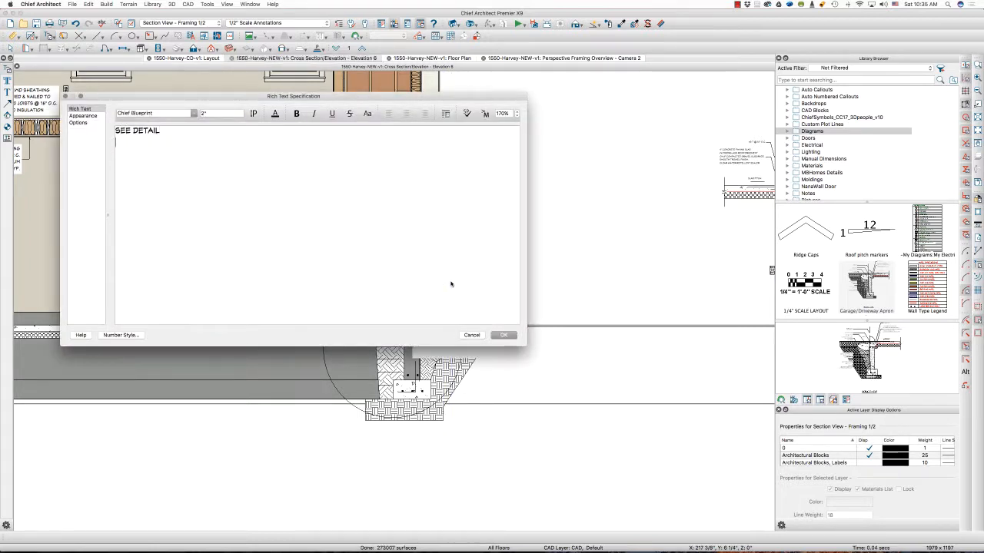
{"action": "key", "text": "Return"}
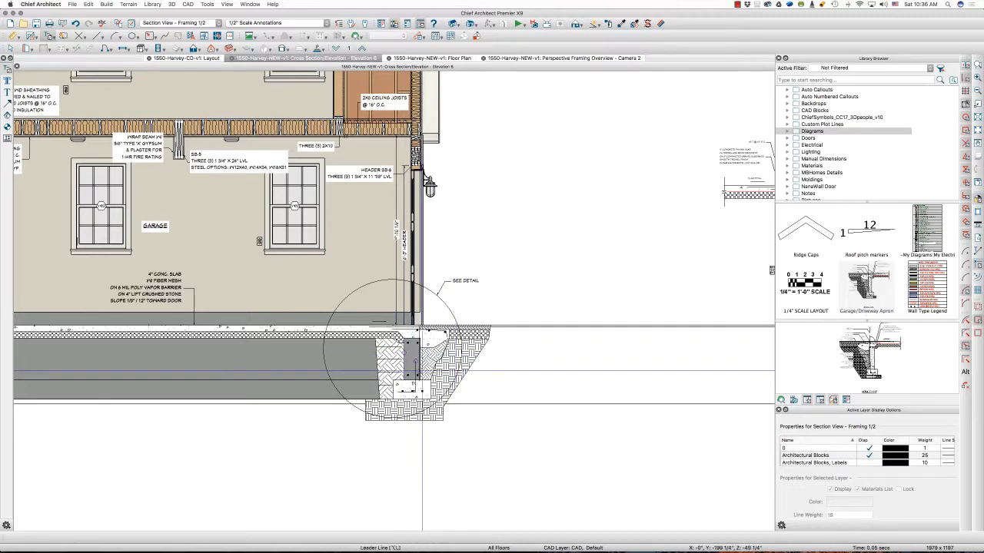
Explode the CAD block of the separate apron detail placed beside the building section
{"action": "scroll", "coordinate": [373, 372], "scroll_direction": "down", "scroll_amount": 3}
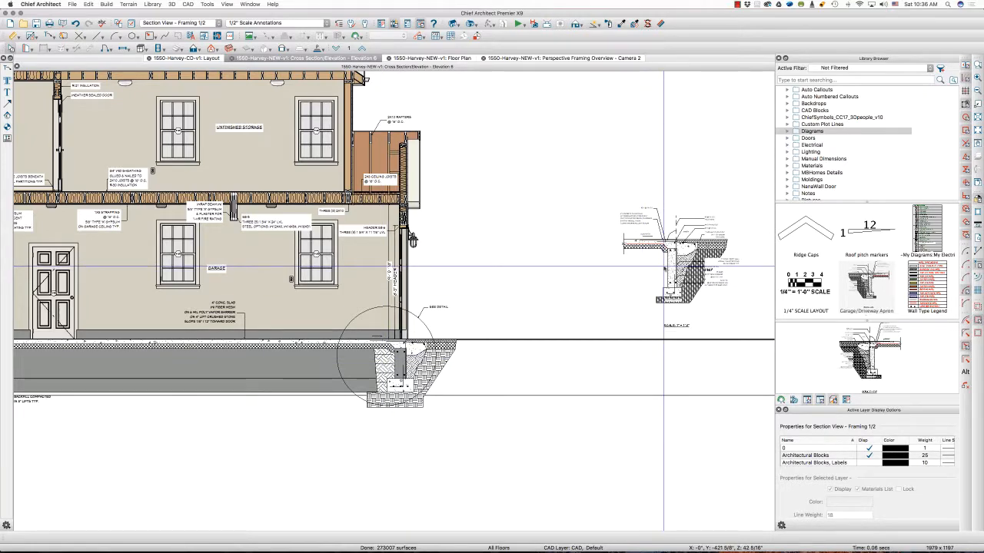
{"action": "scroll", "coordinate": [663, 267], "scroll_direction": "up", "scroll_amount": 6}
{"action": "left_click", "coordinate": [623, 263]}
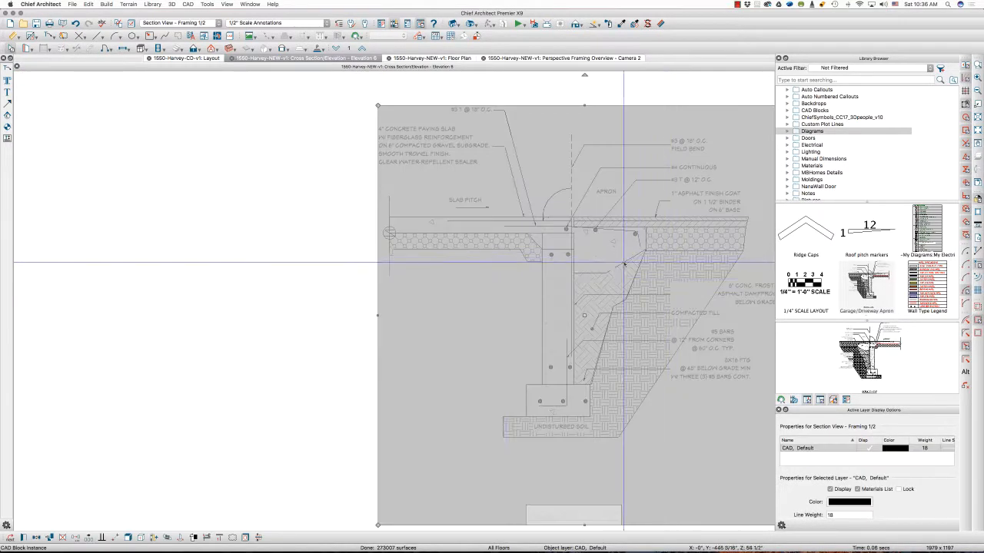
{"action": "scroll", "coordinate": [391, 287], "scroll_direction": "down", "scroll_amount": 1}
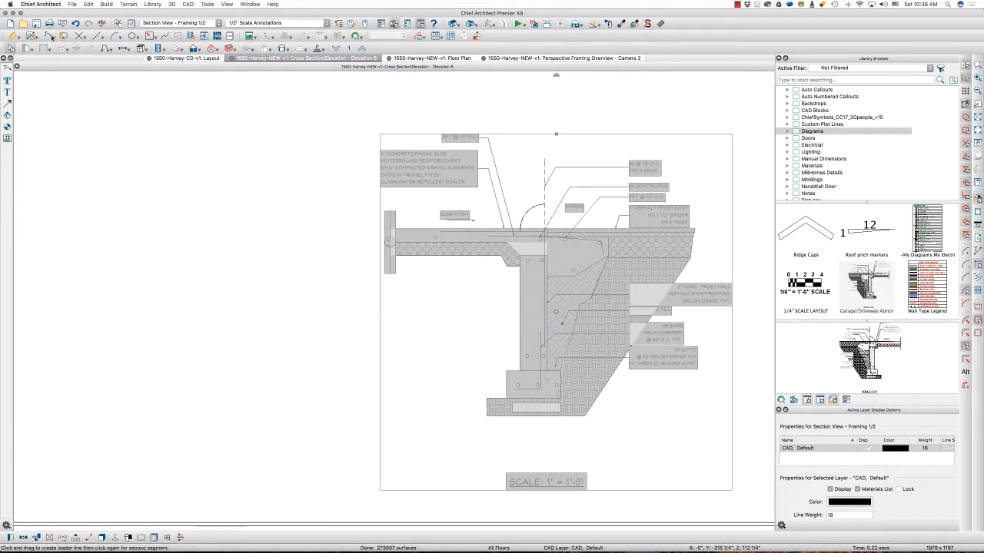
{"action": "left_click", "coordinate": [51, 37]}
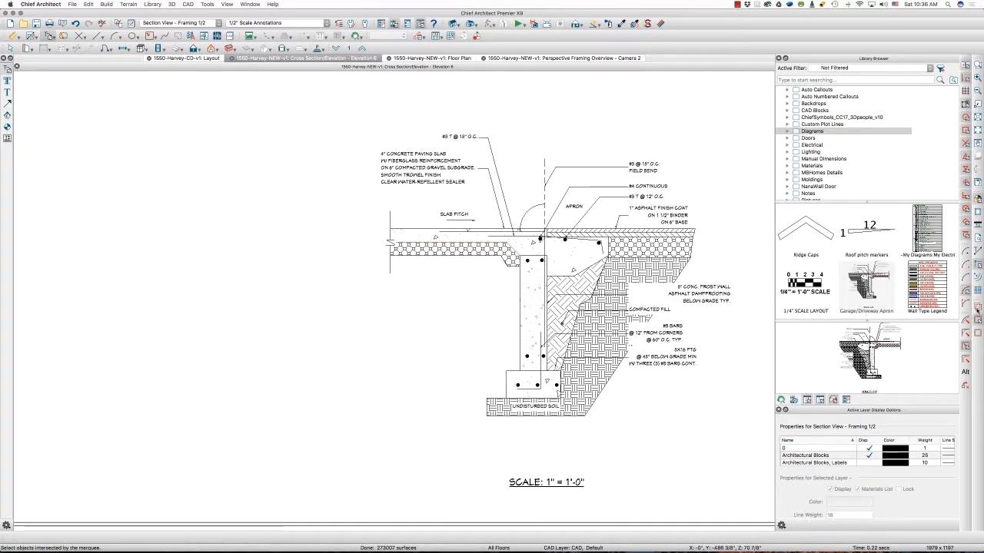
Left-justify the notes on the asphalt side of the apron detail and right-justify the notes above its garage slab
{"action": "left_click_drag", "start_coordinate": [750, 395], "coordinate": [650, 126]}
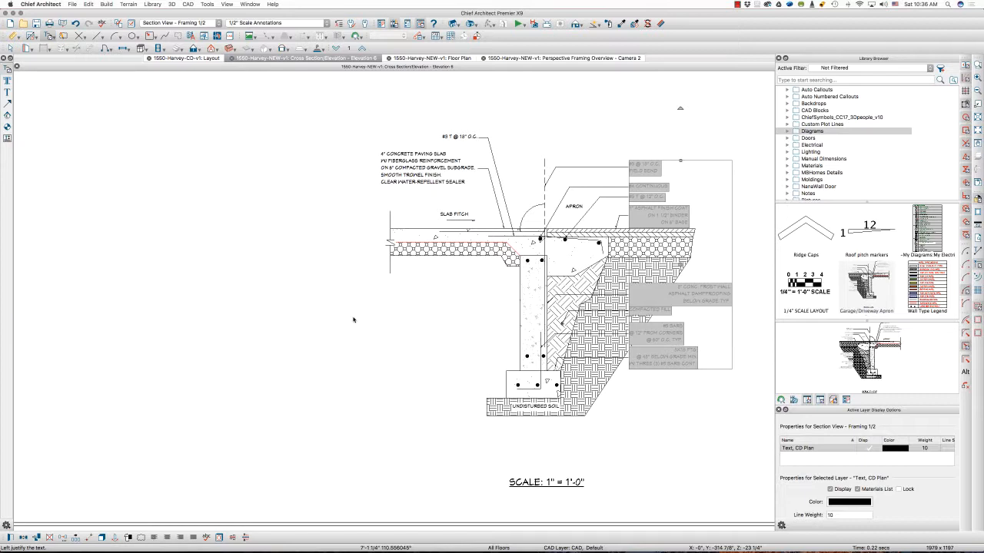
{"action": "left_click_drag", "start_coordinate": [461, 104], "coordinate": [406, 192]}
{"action": "left_click", "coordinate": [185, 538]}
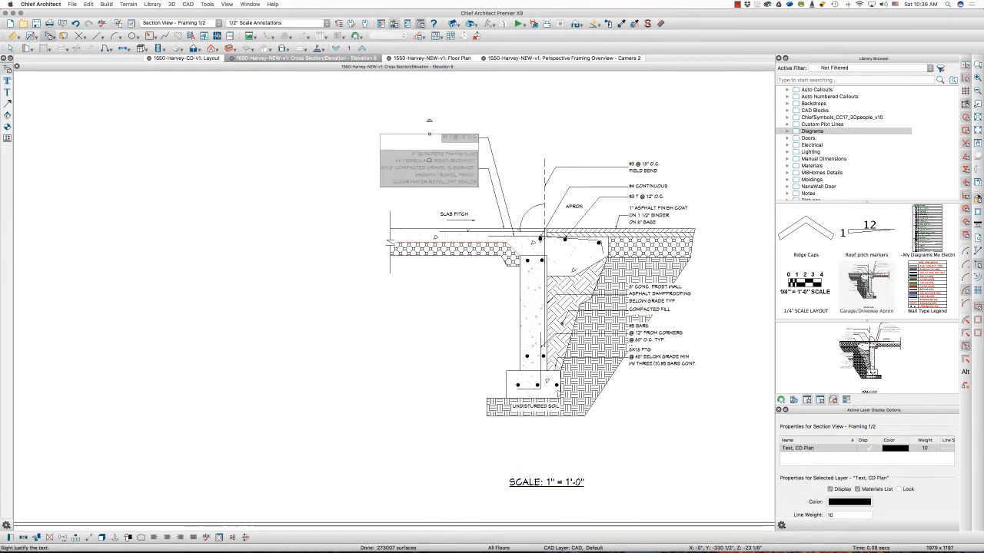
{"action": "left_click", "coordinate": [409, 386]}
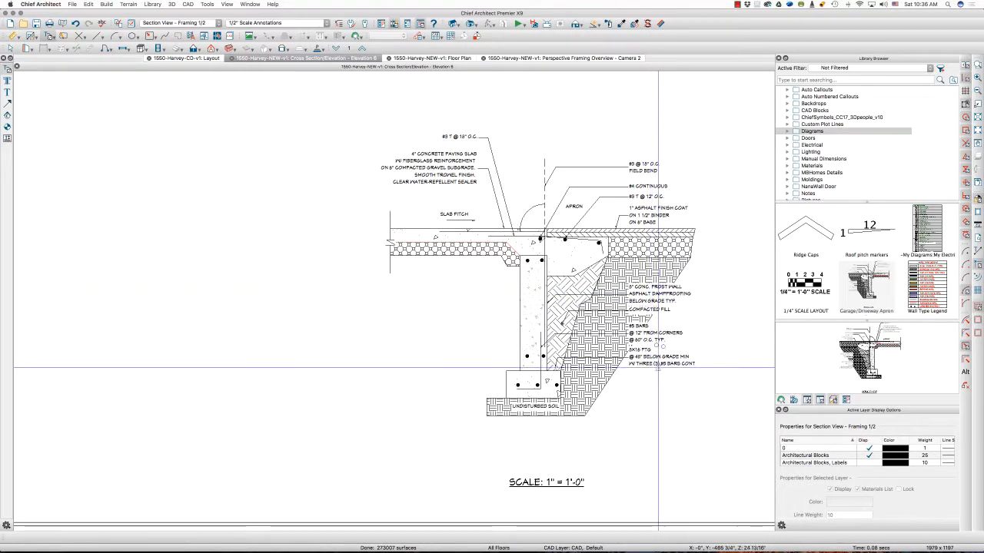
{"action": "key", "text": "l"}
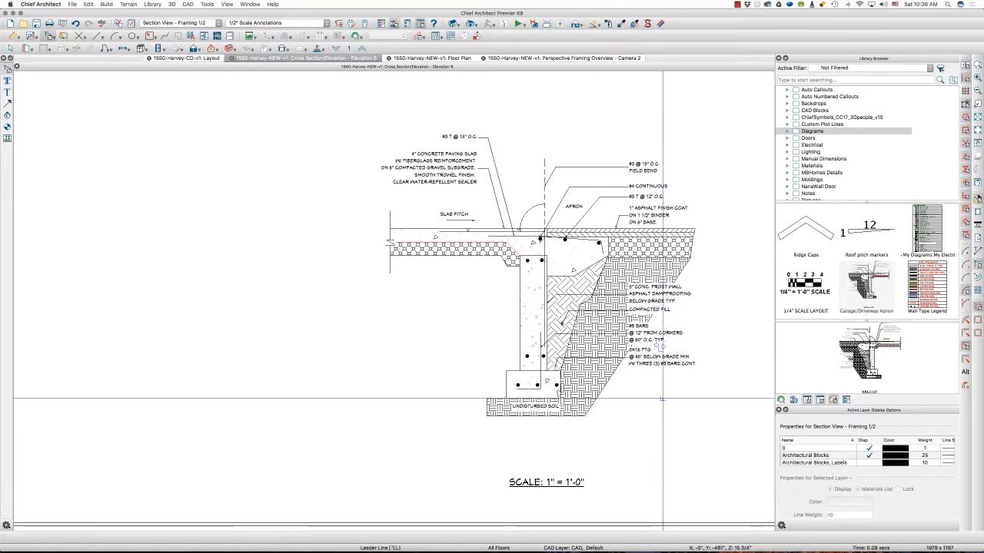
{"action": "scroll", "coordinate": [710, 297], "scroll_direction": "down", "scroll_amount": 3}
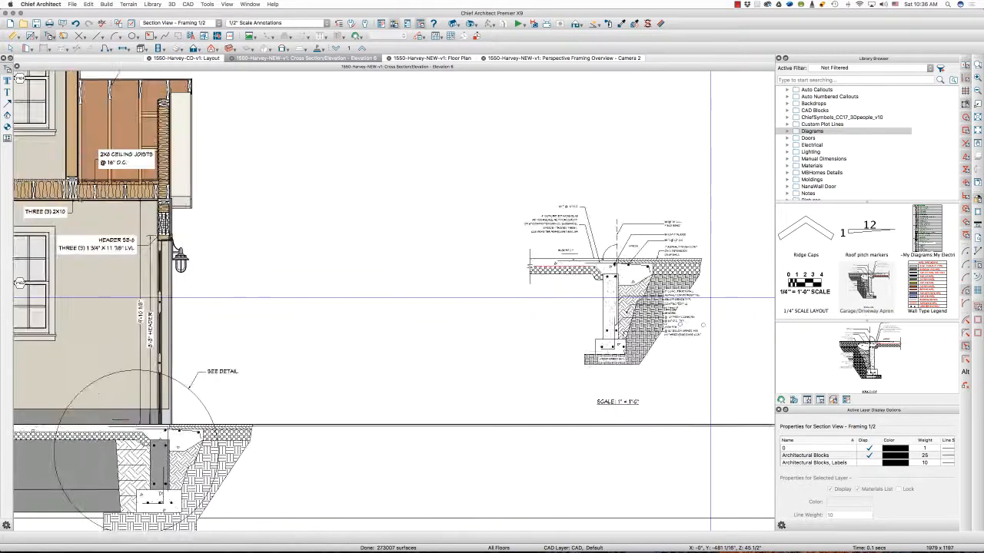
{"action": "scroll", "coordinate": [710, 298], "scroll_direction": "down", "scroll_amount": 2}
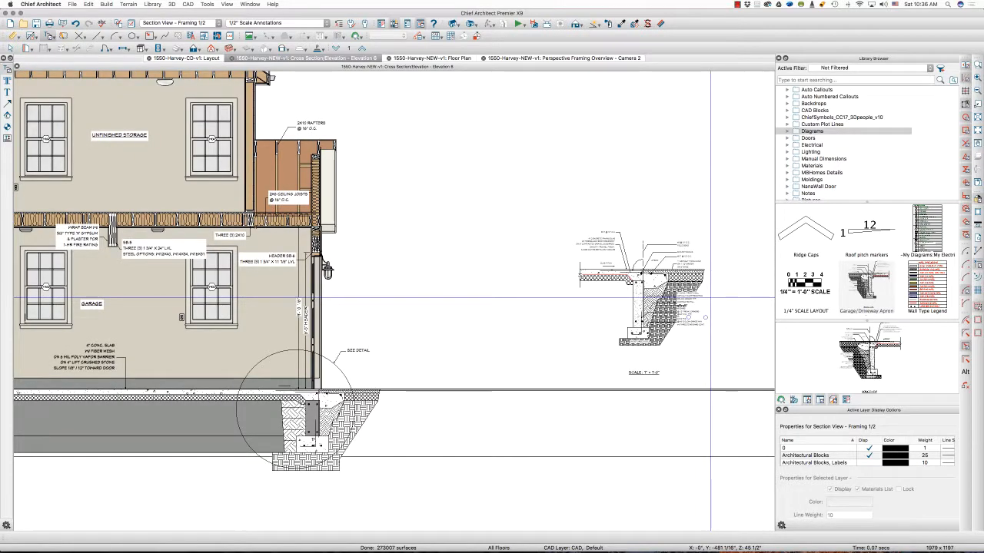